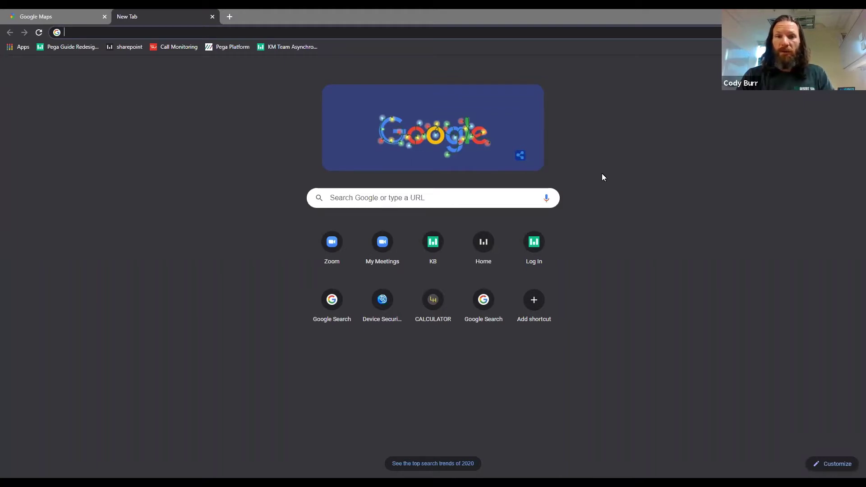
# - Run a Google search for 'google earth' from the new tab
pyautogui.click(381, 199)
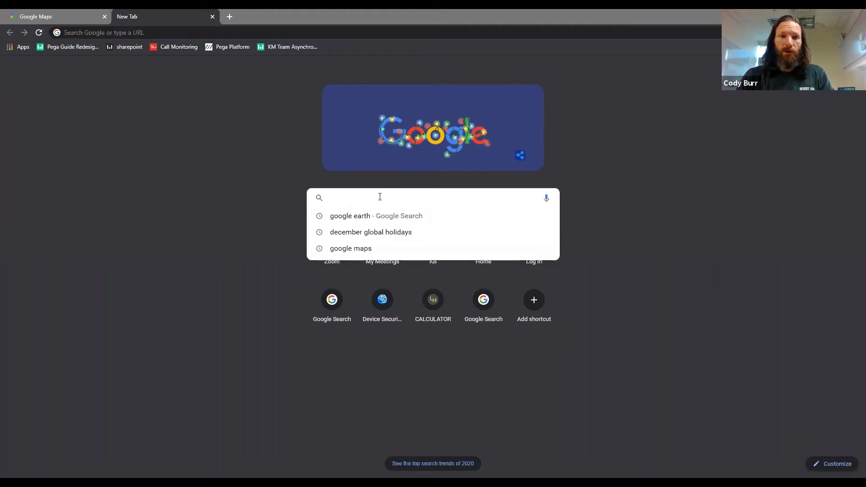
pyautogui.write('goog')
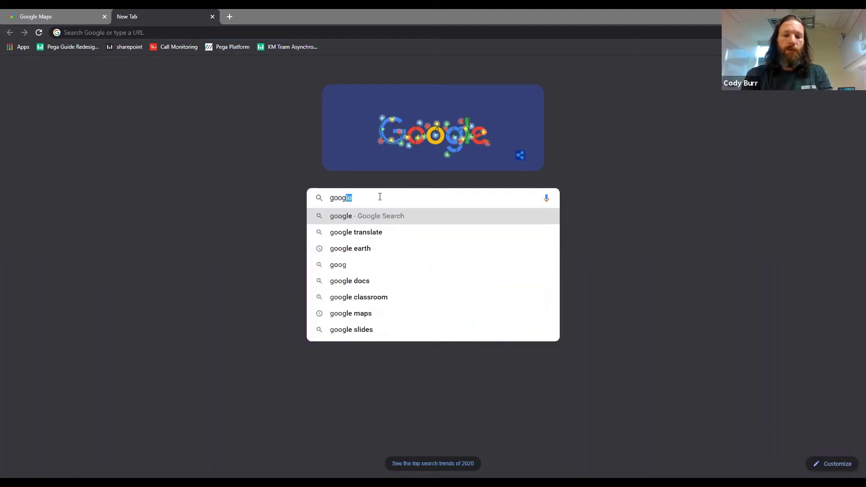
pyautogui.write('le earth')
pyautogui.press('Return')
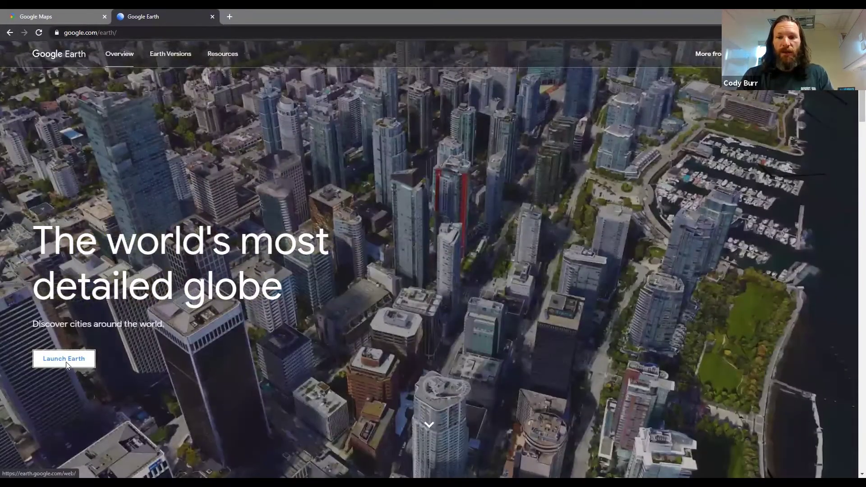
# - Launch the Google Earth web globe and fly to your current location
pyautogui.click(66, 363)
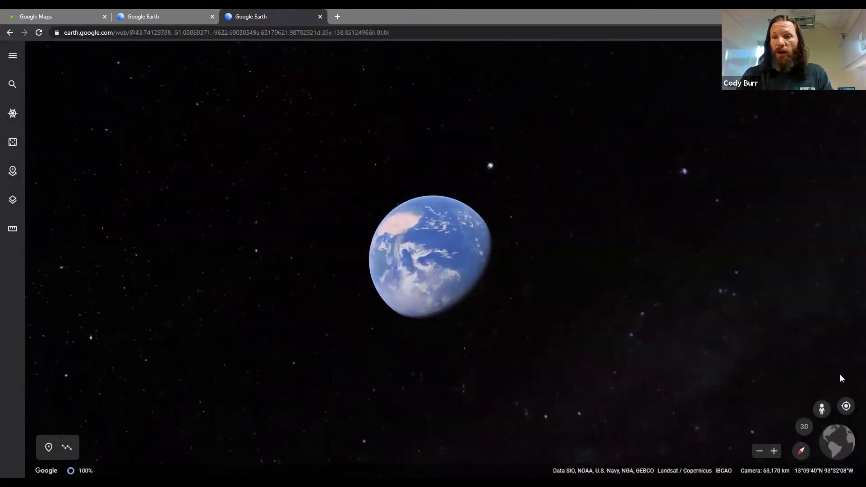
pyautogui.click(846, 407)
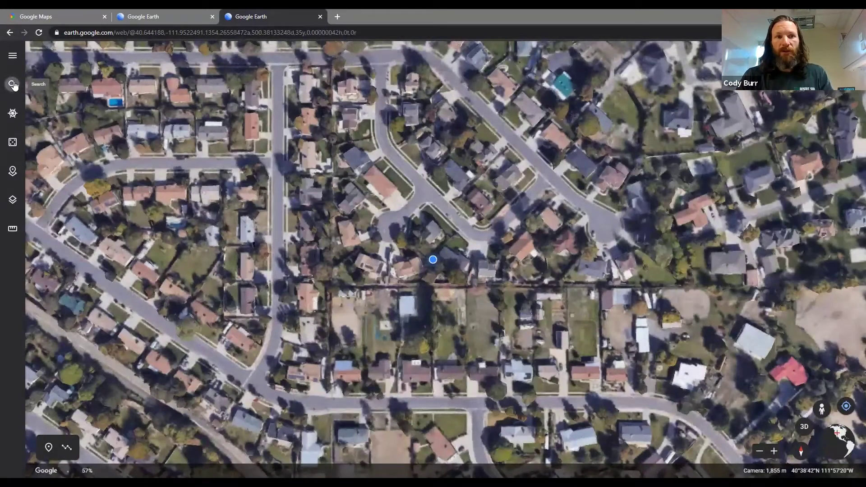
# - Search Google Earth for 'the mill slcc' and fly to The Mill
pyautogui.click(12, 84)
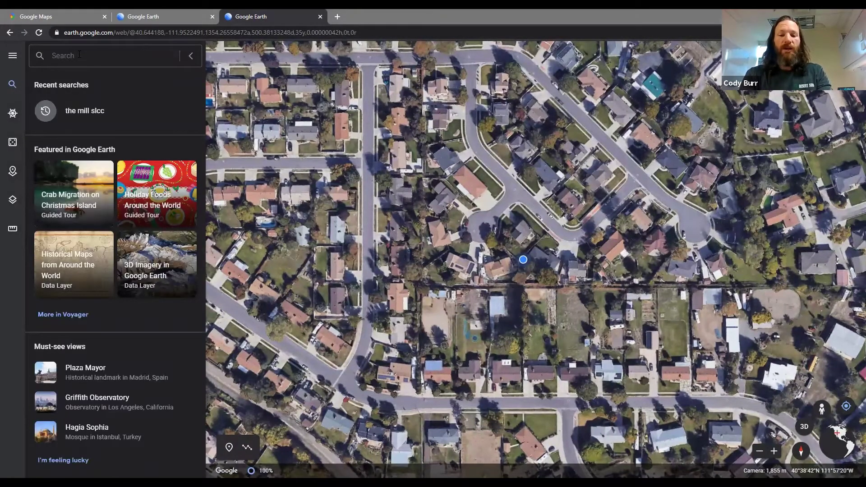
pyautogui.write('the mil')
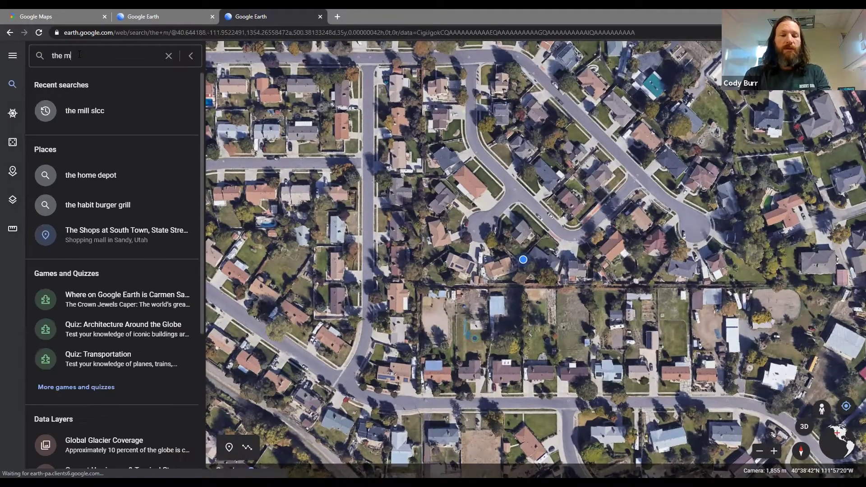
pyautogui.write('l slcc')
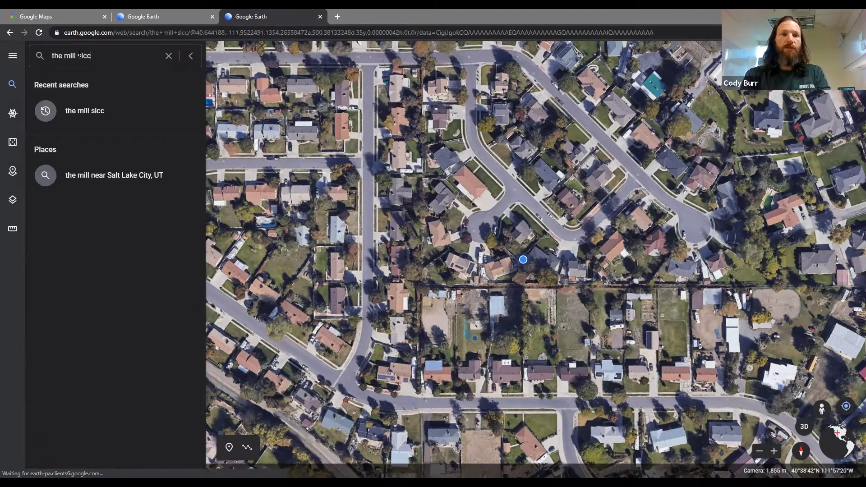
pyautogui.press('Return')
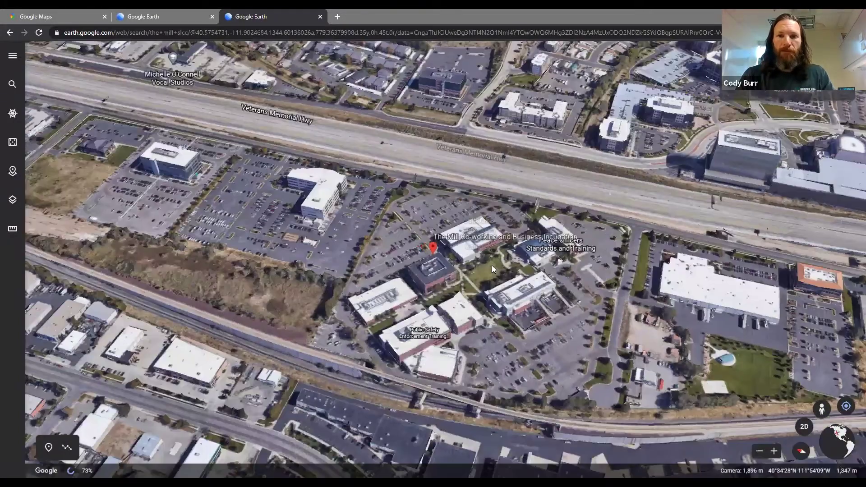
pyautogui.scroll(5, 493, 264)
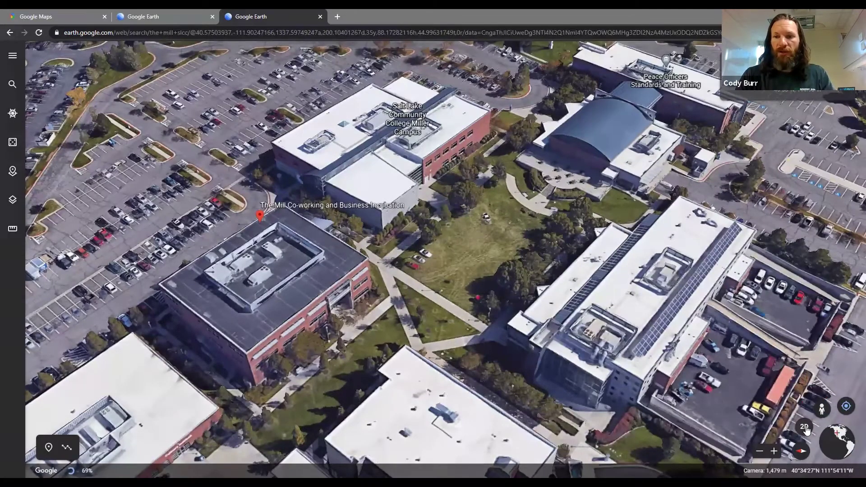
# - Switch to a flat 2D, north-up view and zoom in on the grass quad
pyautogui.click(805, 427)
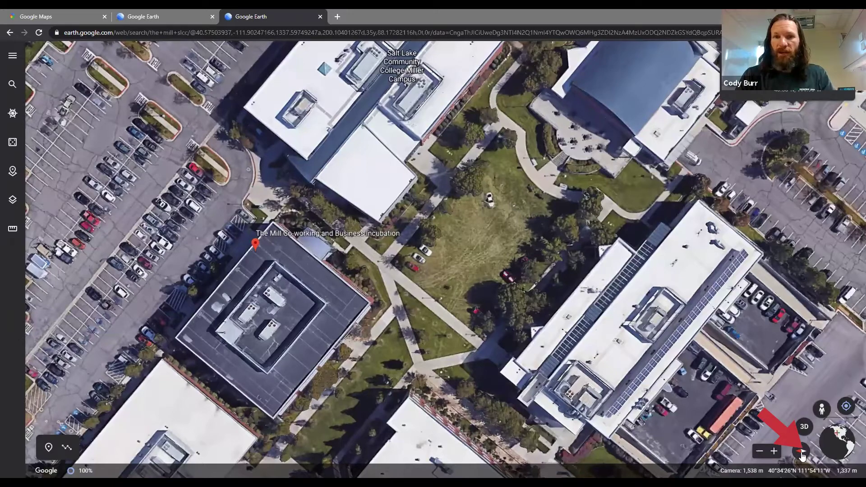
pyautogui.click(801, 452)
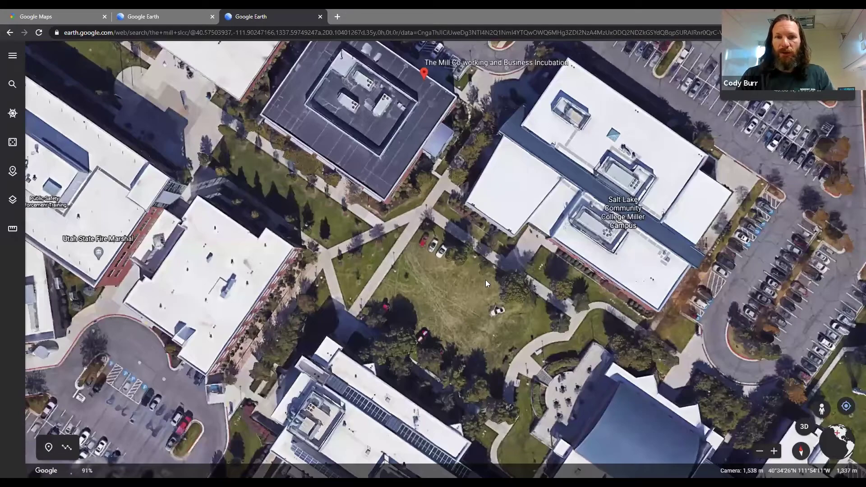
pyautogui.scroll(2, 470, 293)
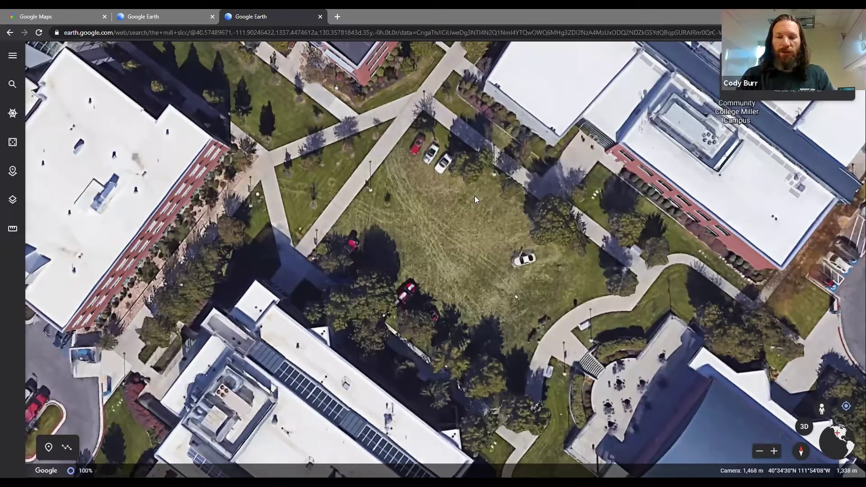
pyautogui.scroll(-5, 474, 196)
pyautogui.scroll(4, 493, 217)
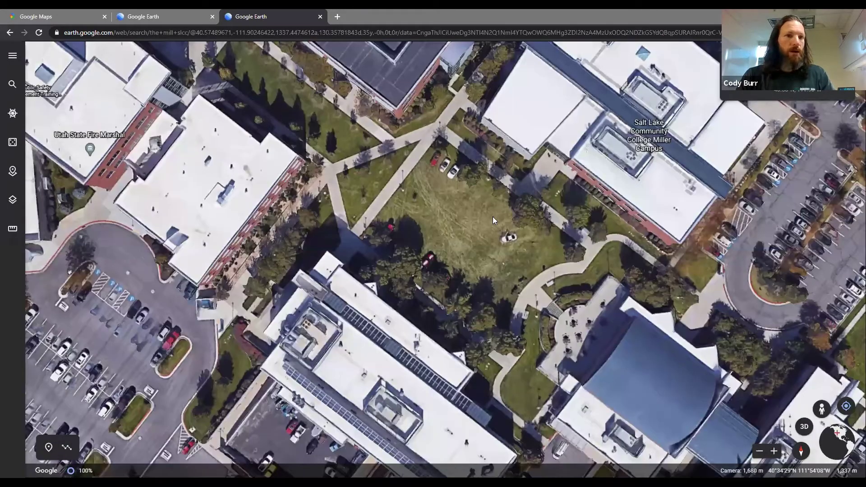
pyautogui.scroll(1, 492, 217)
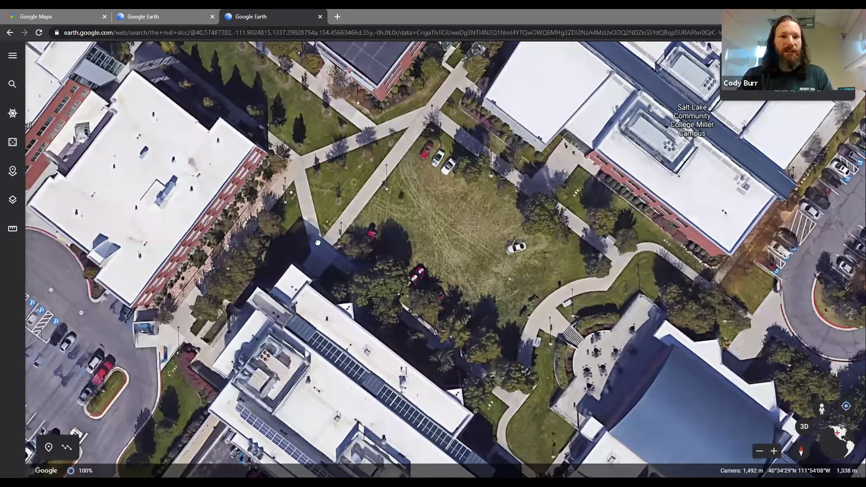
# - Pan the campus view and zoom in so the grass quad sits centred
pyautogui.press('Right')
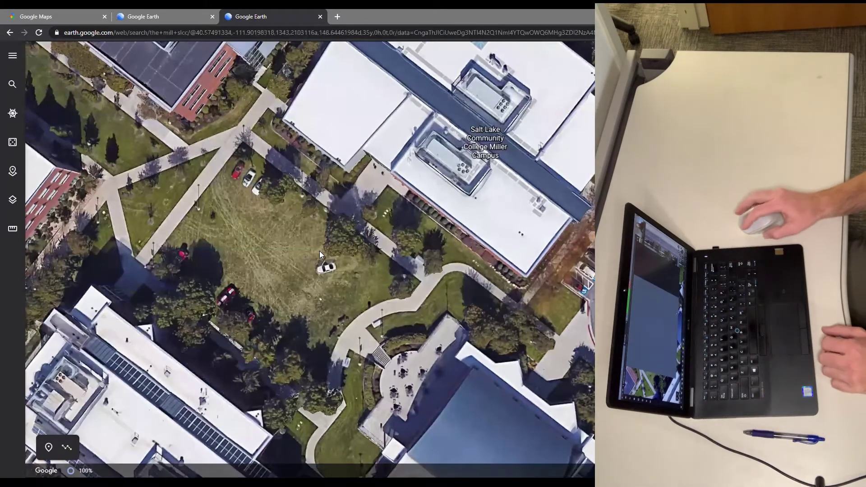
pyautogui.hotkey('ctrl', 'p')
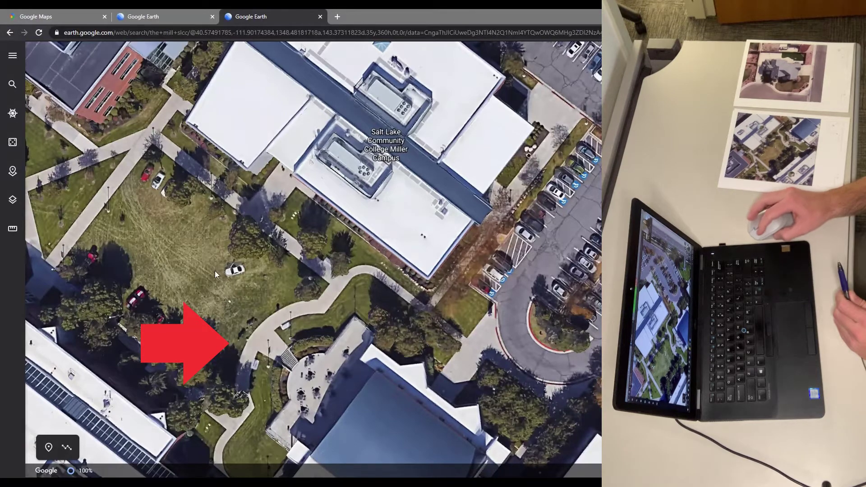
pyautogui.moveTo(217, 271); pyautogui.dragTo(489, 270)
pyautogui.doubleClick(489, 269)
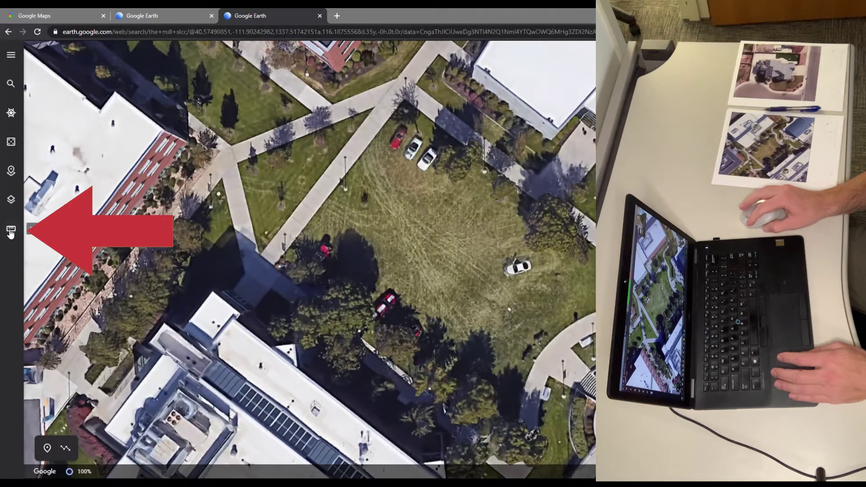
# - Start the Measure tool with lengths shown in feet
pyautogui.click(10, 231)
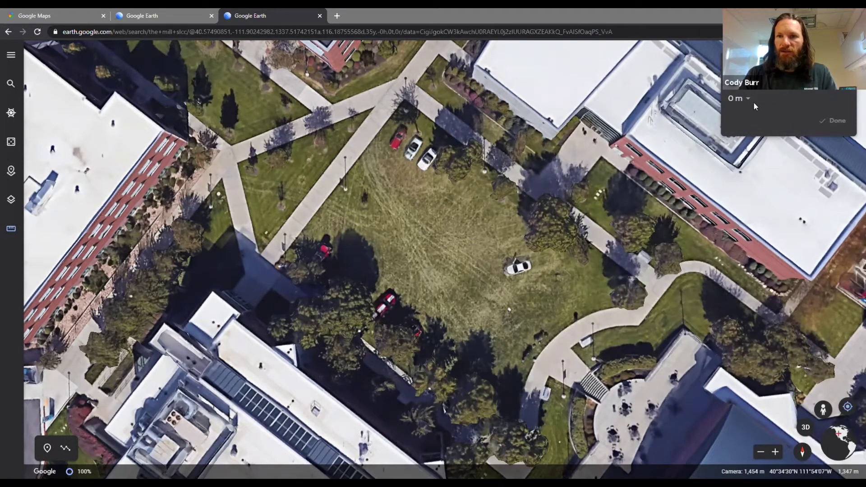
pyautogui.click(749, 100)
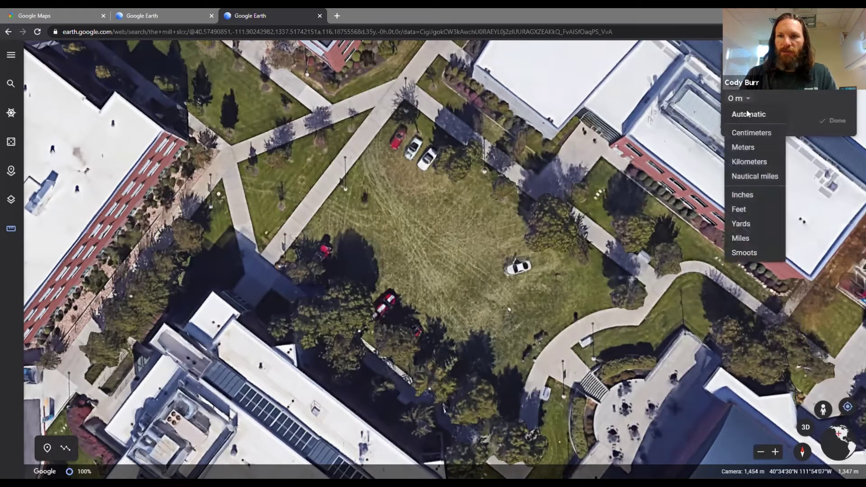
pyautogui.click(754, 211)
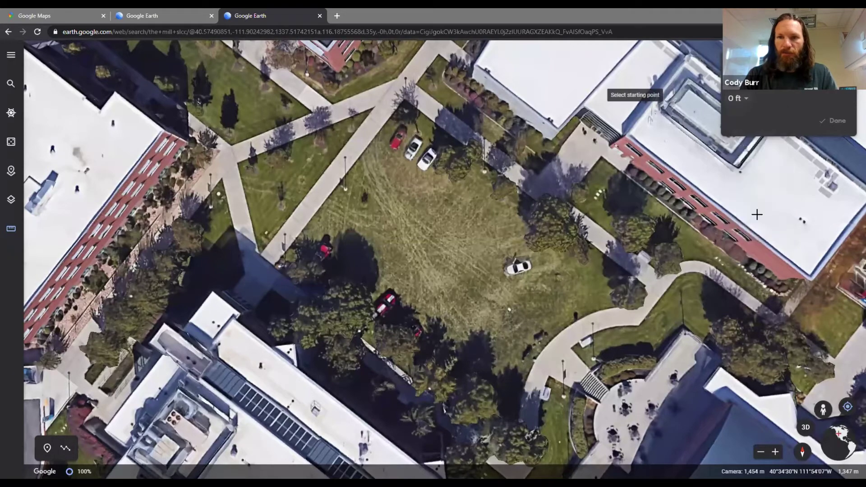
# - Outline the lawn's four corners and close the shape: 579 ft perimeter, 1,884.34 m²
pyautogui.click(274, 266)
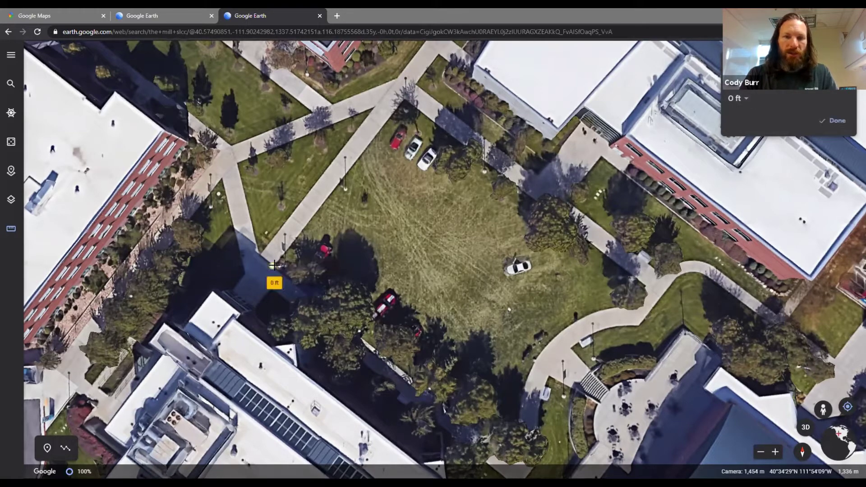
pyautogui.click(404, 99)
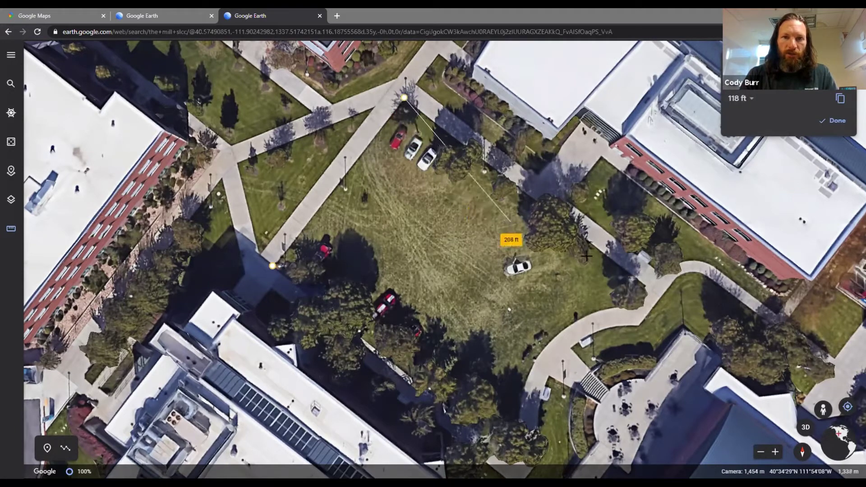
pyautogui.click(645, 286)
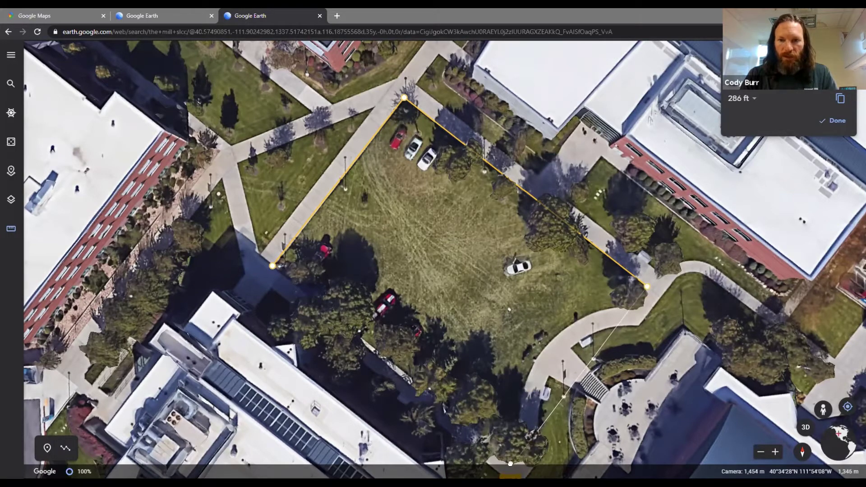
pyautogui.click(510, 463)
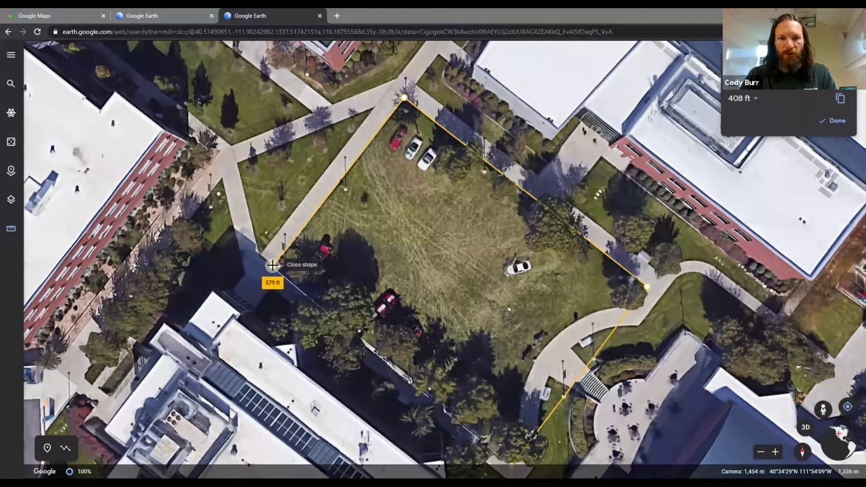
pyautogui.click(273, 265)
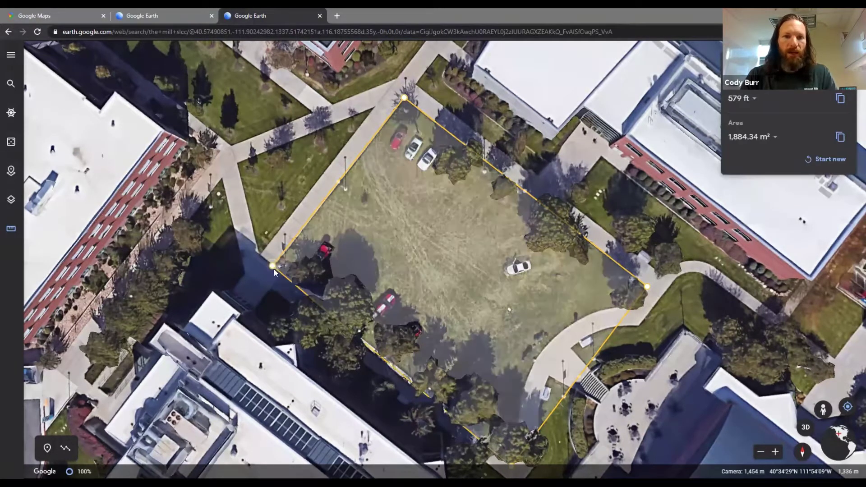
# - Switch the area units to square feet, reading 20,283 ft²
pyautogui.click(775, 140)
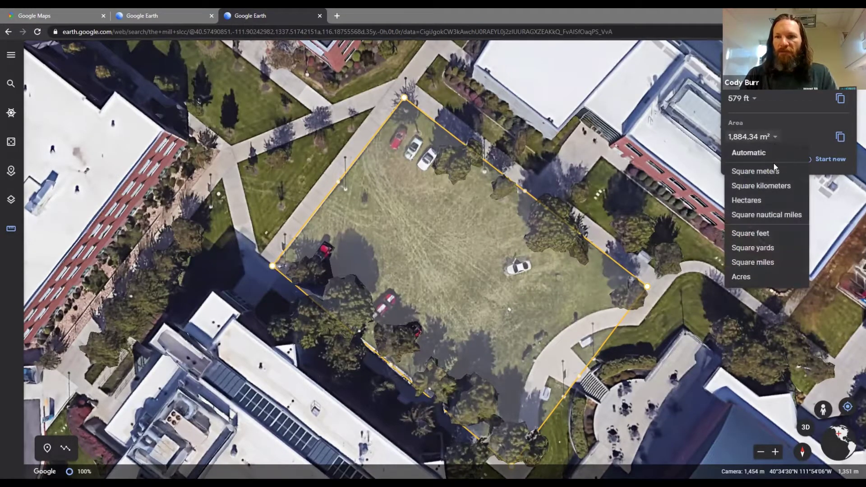
pyautogui.click(761, 237)
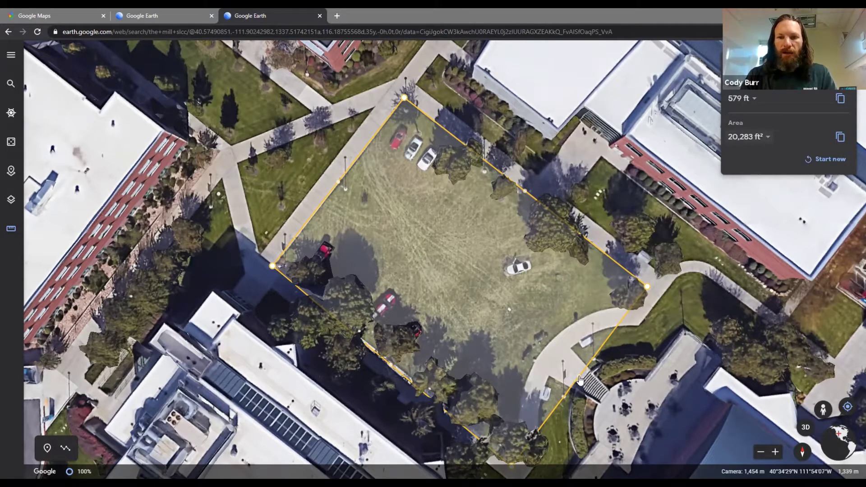
# - Bend the lower-right edge onto the curved walkway and nudge the bottom corner: 590 ft, 18,557 ft²
pyautogui.moveTo(579, 378); pyautogui.dragTo(542, 350)
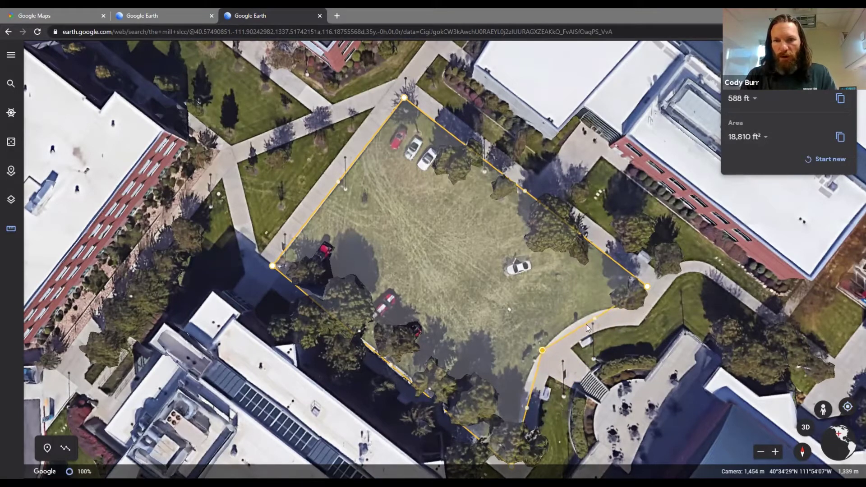
pyautogui.moveTo(592, 318); pyautogui.dragTo(562, 330)
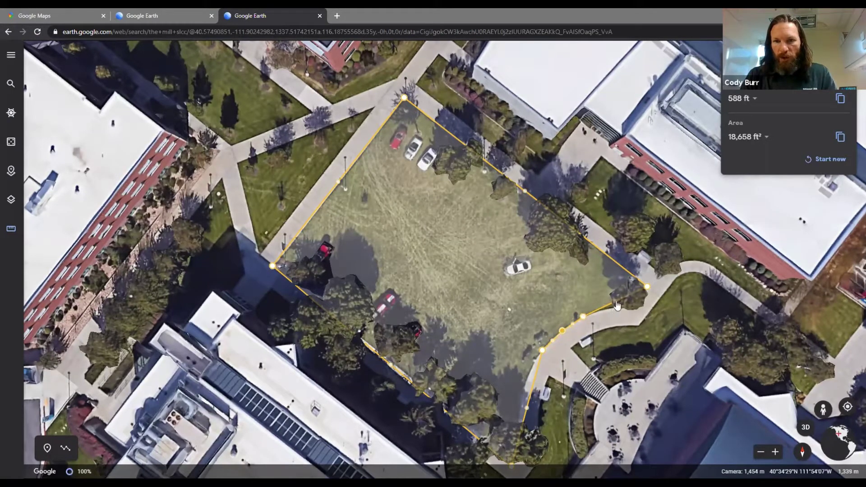
pyautogui.moveTo(616, 305)
pyautogui.mouseDown()
pyautogui.moveTo(633, 308)
pyautogui.moveTo(610, 309)
pyautogui.mouseUp()
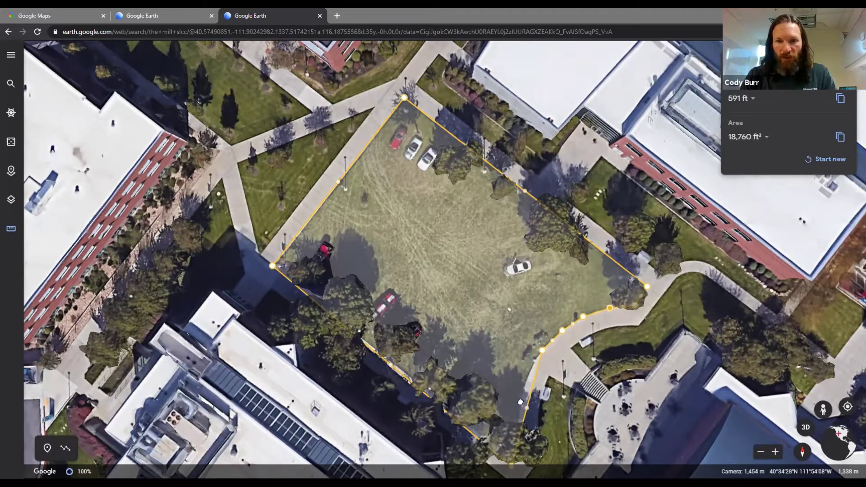
pyautogui.moveTo(521, 401); pyautogui.dragTo(515, 393)
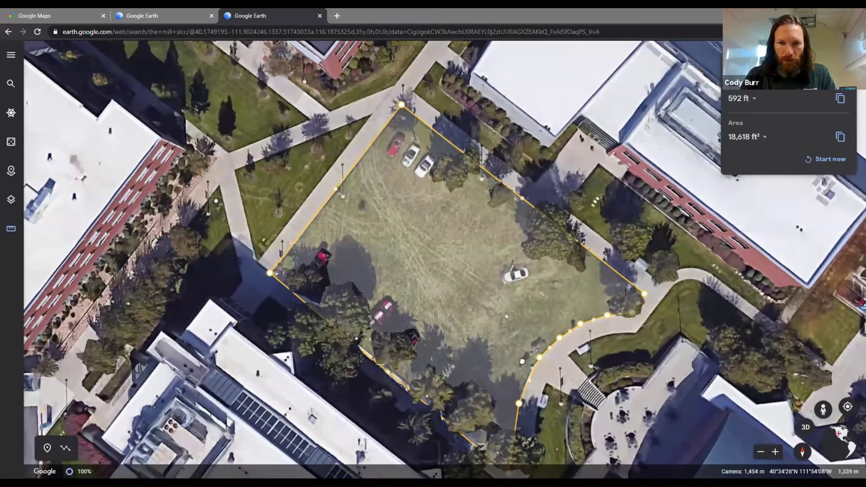
pyautogui.moveTo(522, 361); pyautogui.dragTo(529, 272)
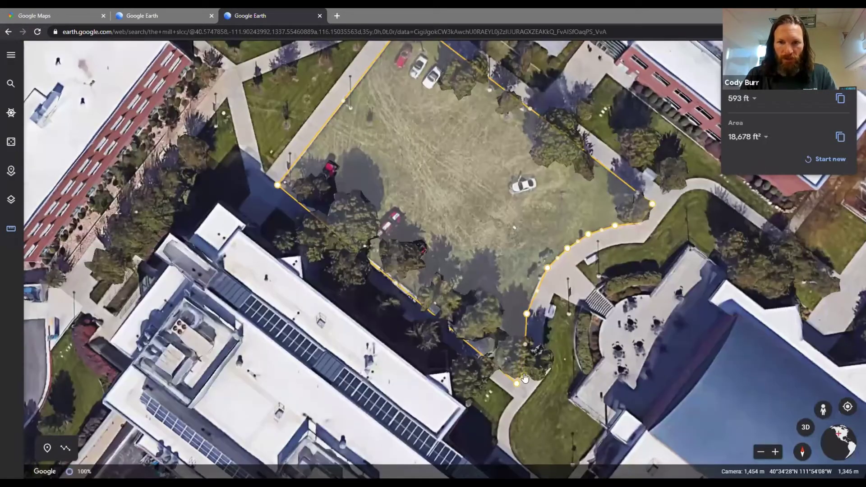
pyautogui.moveTo(522, 382); pyautogui.dragTo(519, 384)
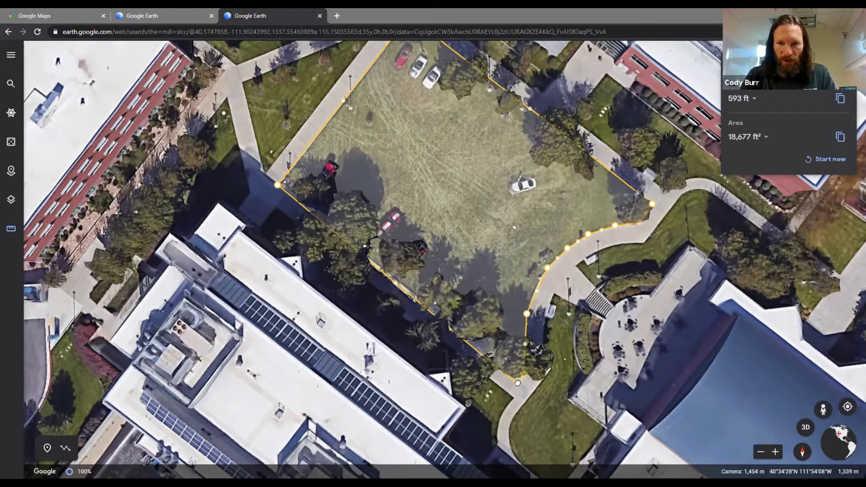
pyautogui.moveTo(517, 382); pyautogui.dragTo(517, 381)
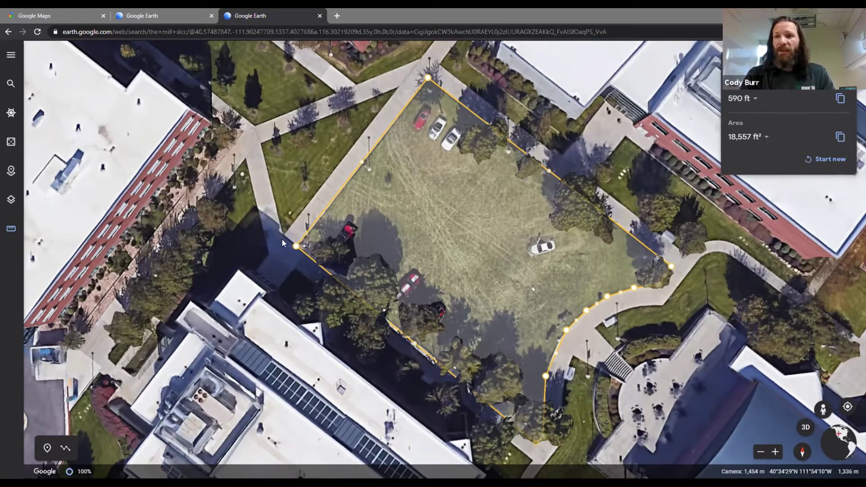
# - Start a fresh measurement around the triangular grass patch, about 2,171 ft²
pyautogui.click(823, 163)
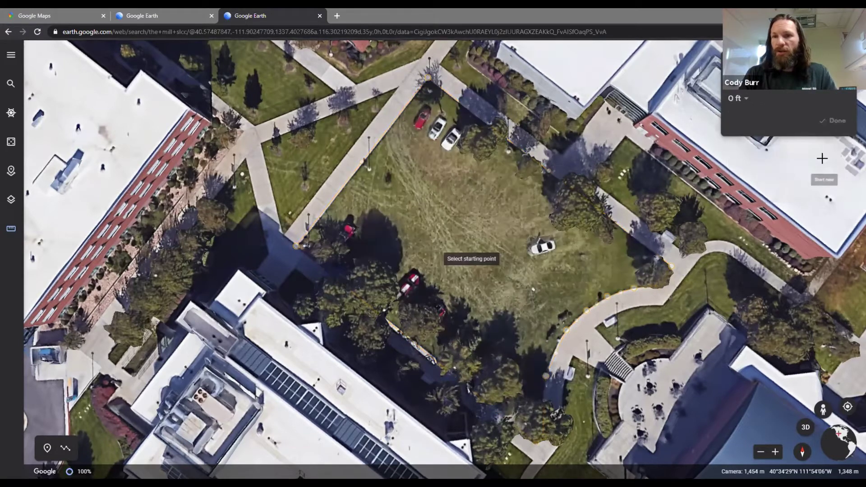
pyautogui.click(260, 142)
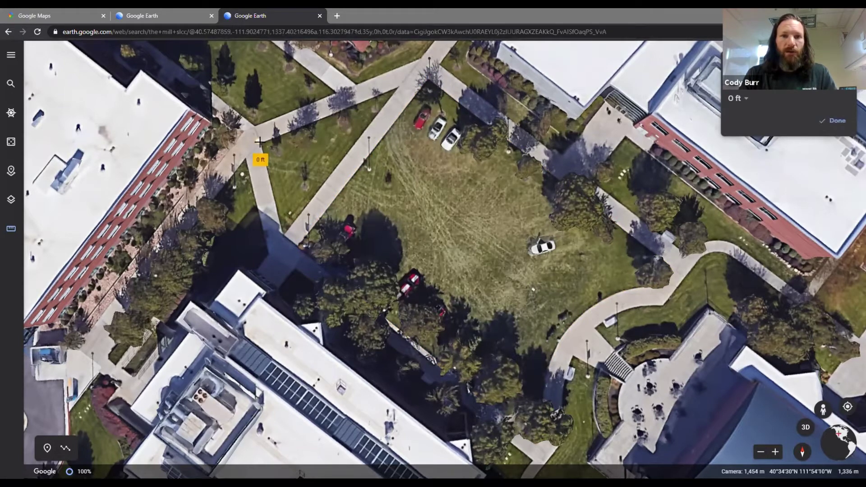
pyautogui.click(284, 235)
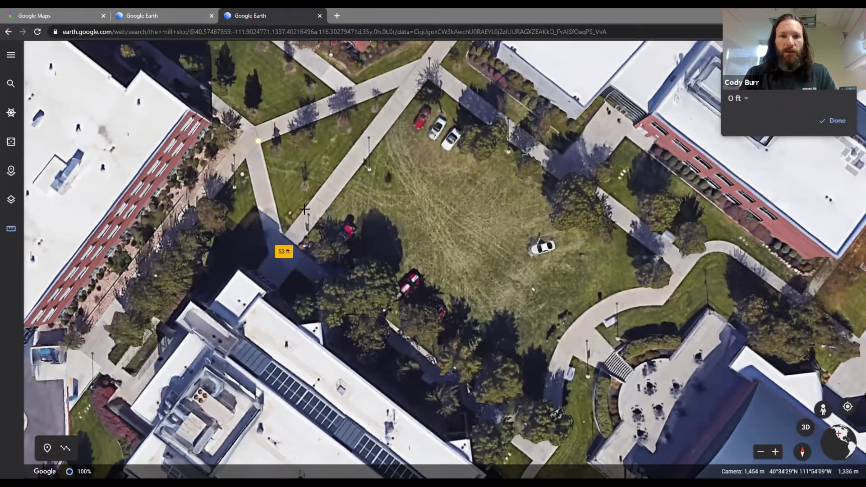
pyautogui.click(398, 88)
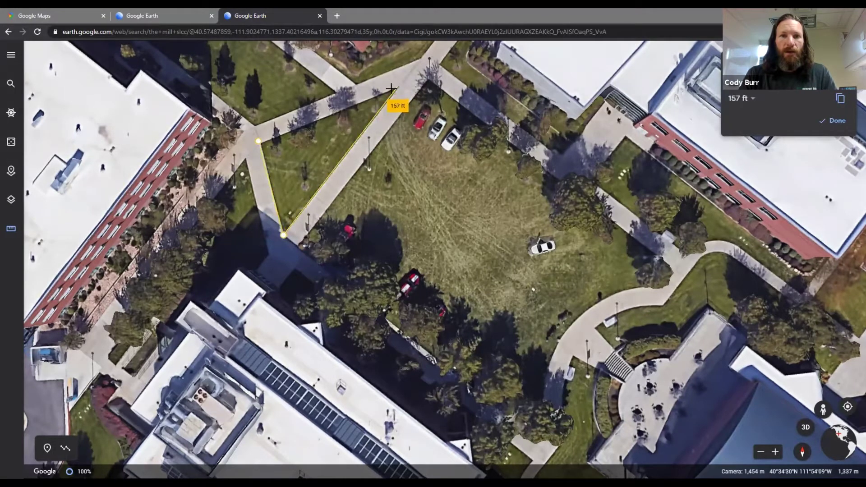
pyautogui.click(259, 142)
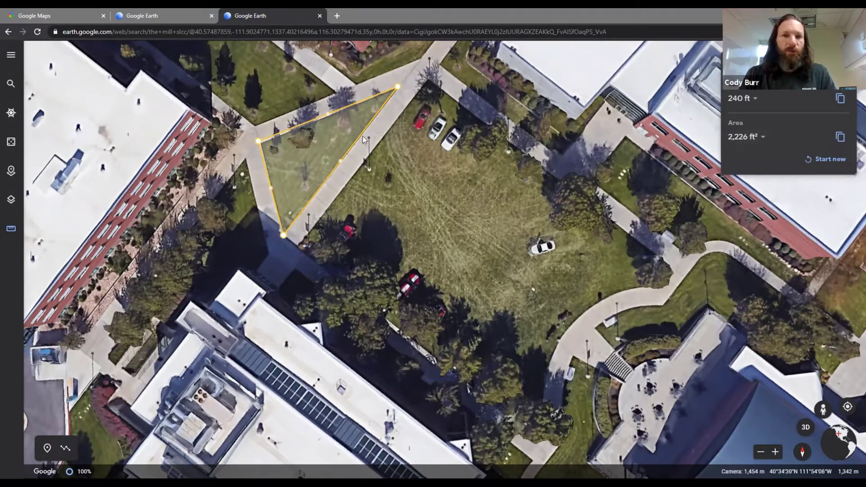
pyautogui.moveTo(259, 144); pyautogui.dragTo(261, 147)
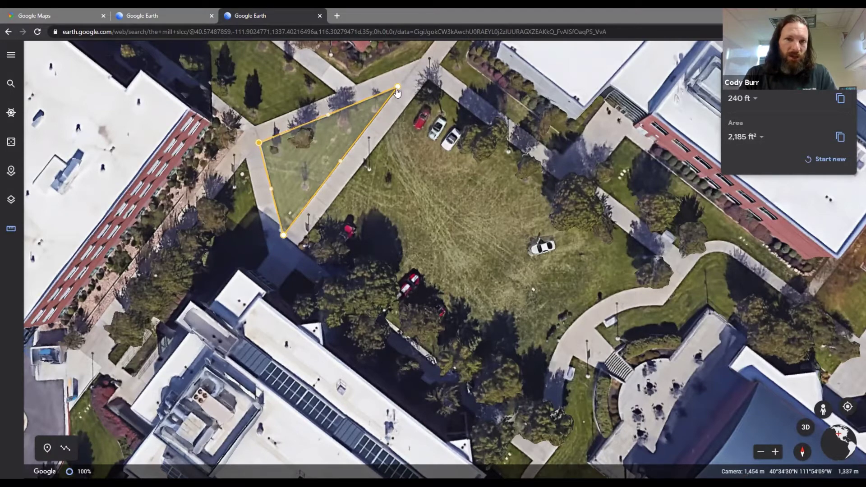
pyautogui.moveTo(398, 86); pyautogui.dragTo(398, 88)
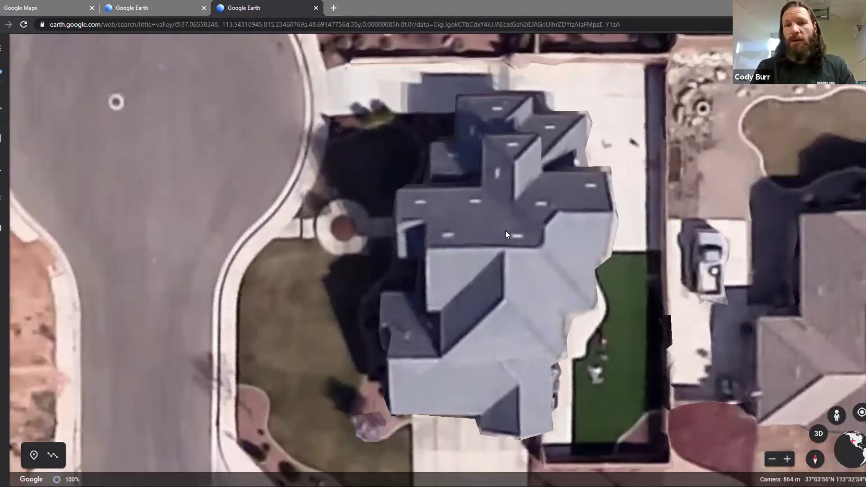
# - Zoom out and back in to frame the second house's front lawn and backyard
pyautogui.scroll(-2, 336, 242)
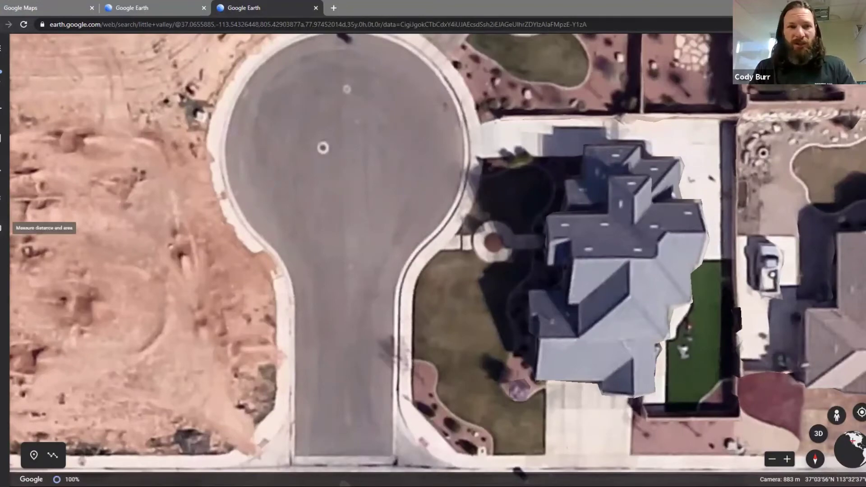
pyautogui.scroll(2, 367, 290)
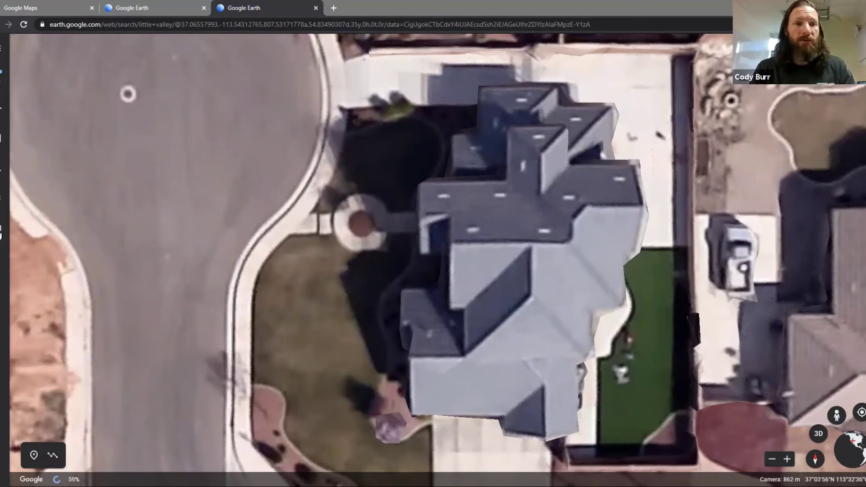
# - Measure a closed six-corner outline around the lawn patch beside the entry circle
pyautogui.click(53, 456)
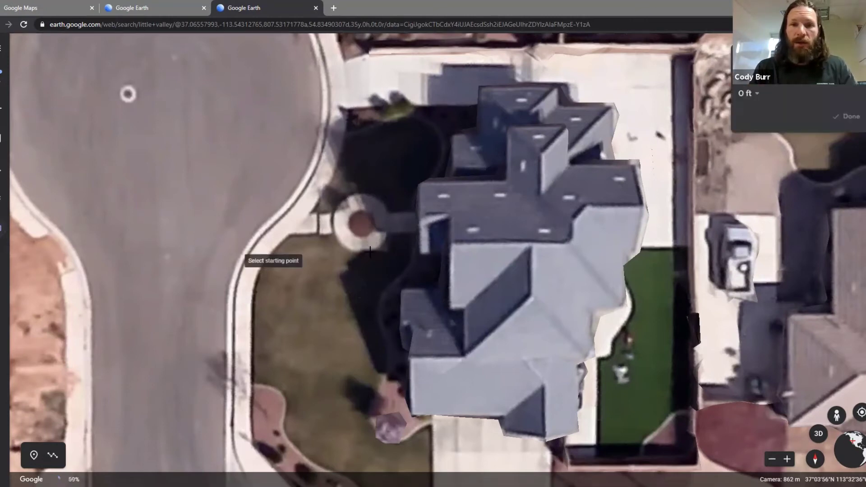
pyautogui.click(310, 212)
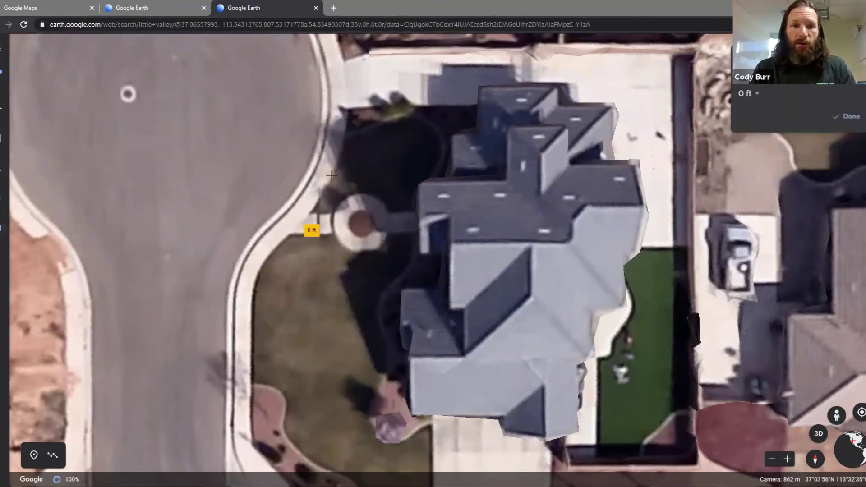
pyautogui.click(343, 134)
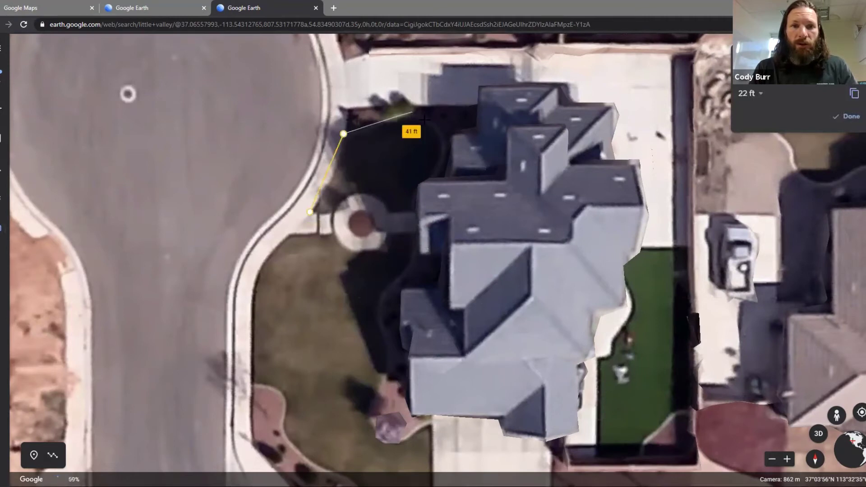
pyautogui.click(410, 111)
pyautogui.click(442, 145)
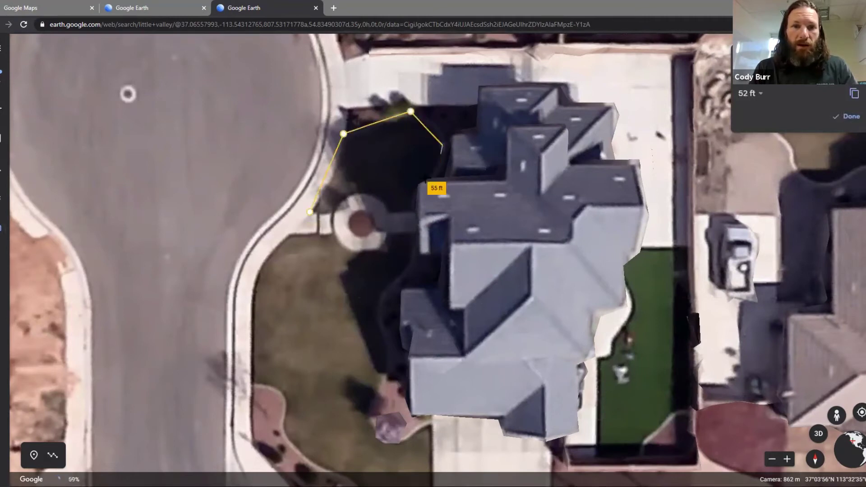
pyautogui.click(425, 177)
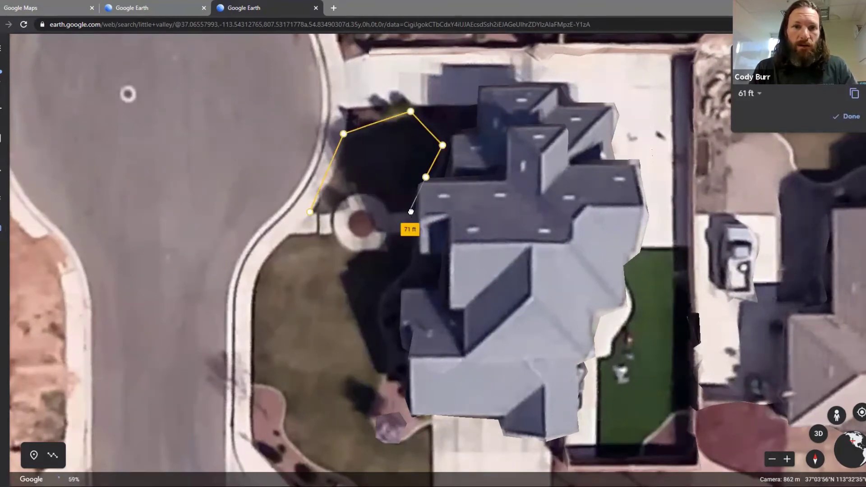
pyautogui.click(411, 210)
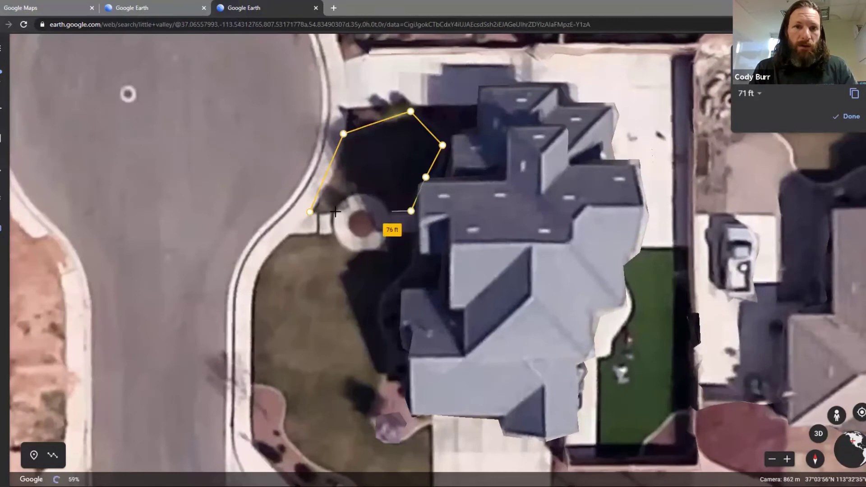
pyautogui.click(310, 211)
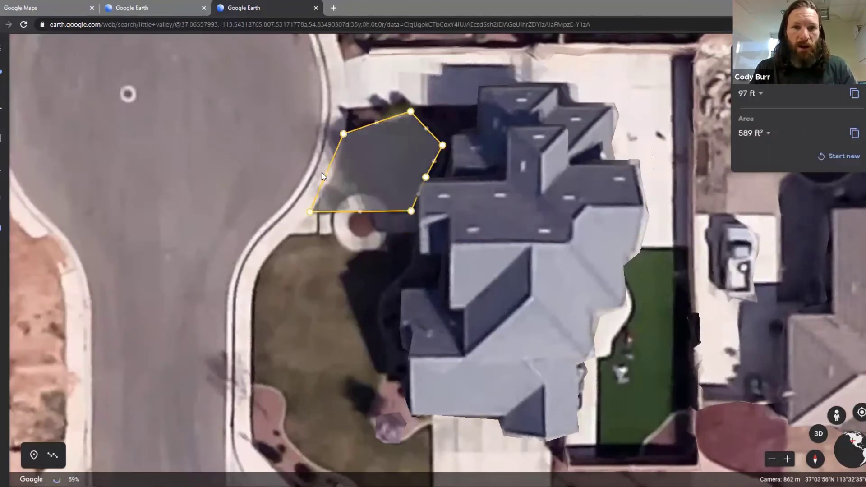
# - Drag edge handles to fit the curb, house wall and entry circle: 103 ft, 515 ft²
pyautogui.moveTo(334, 176); pyautogui.dragTo(334, 177)
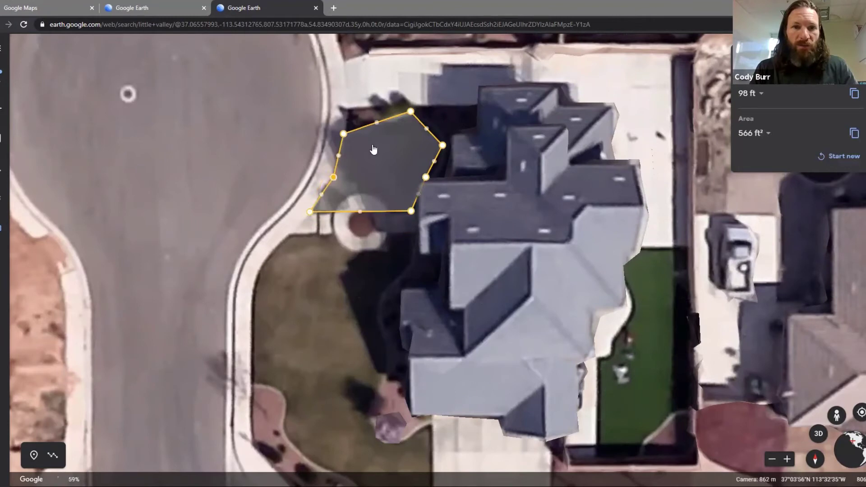
pyautogui.moveTo(378, 123); pyautogui.dragTo(438, 129)
pyautogui.moveTo(433, 161); pyautogui.dragTo(418, 180)
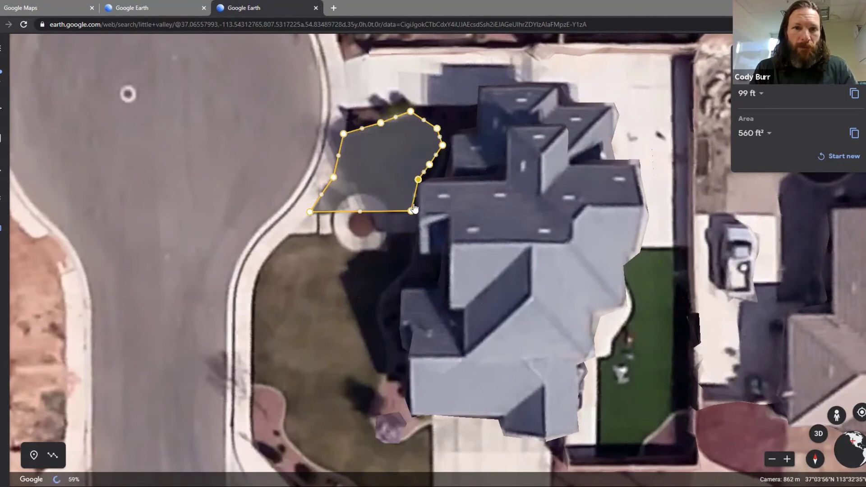
pyautogui.moveTo(360, 210); pyautogui.dragTo(332, 212)
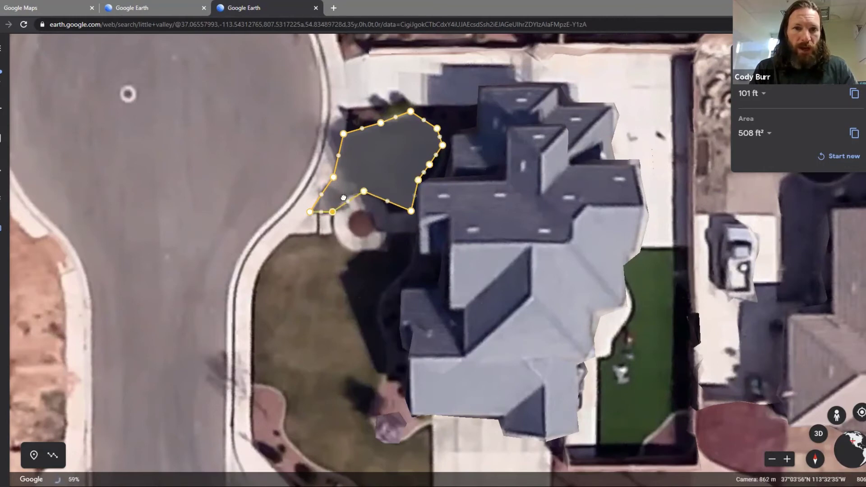
pyautogui.moveTo(340, 197); pyautogui.dragTo(364, 192)
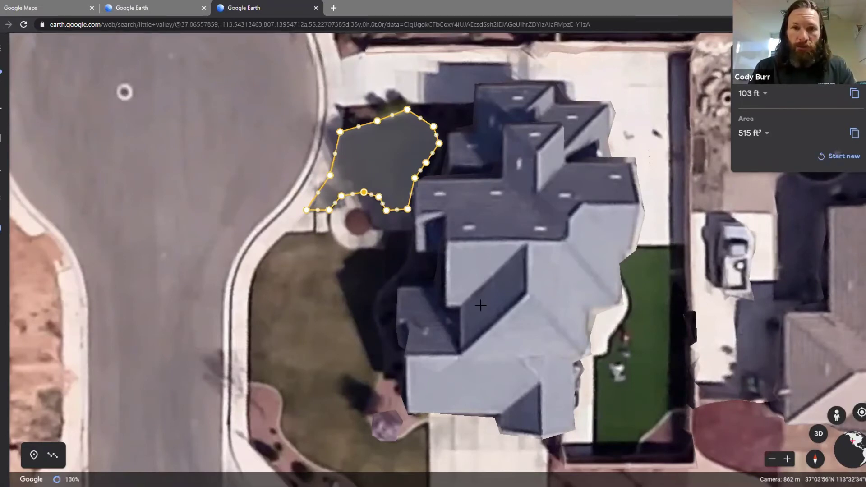
# - Clear the old outline and place a closed polygon around the front lawn, starting beside the house wall
pyautogui.click(839, 156)
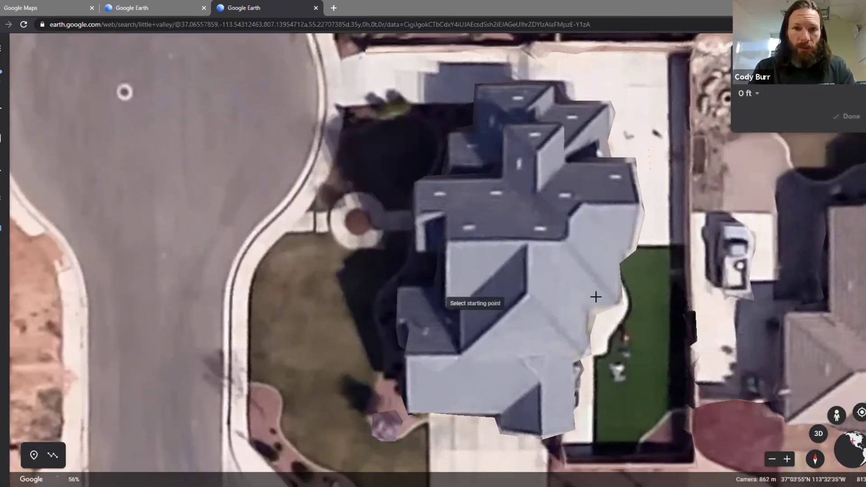
pyautogui.click(412, 232)
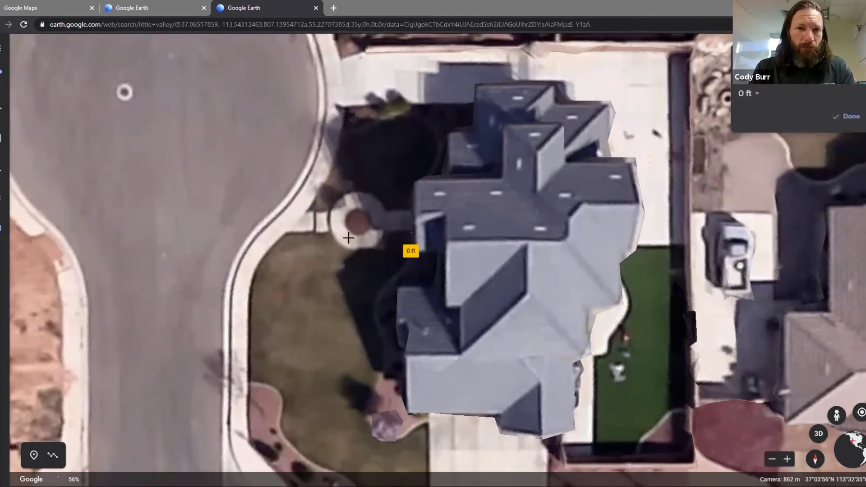
pyautogui.click(287, 235)
pyautogui.click(248, 383)
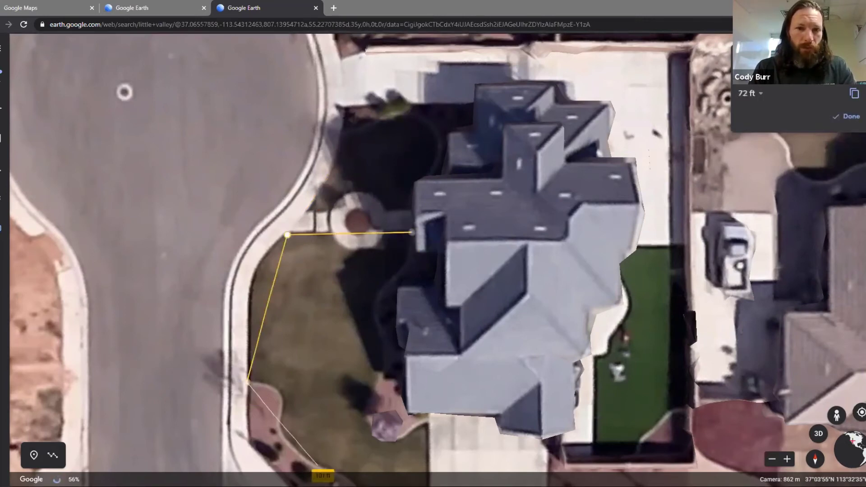
pyautogui.click(348, 472)
pyautogui.click(427, 469)
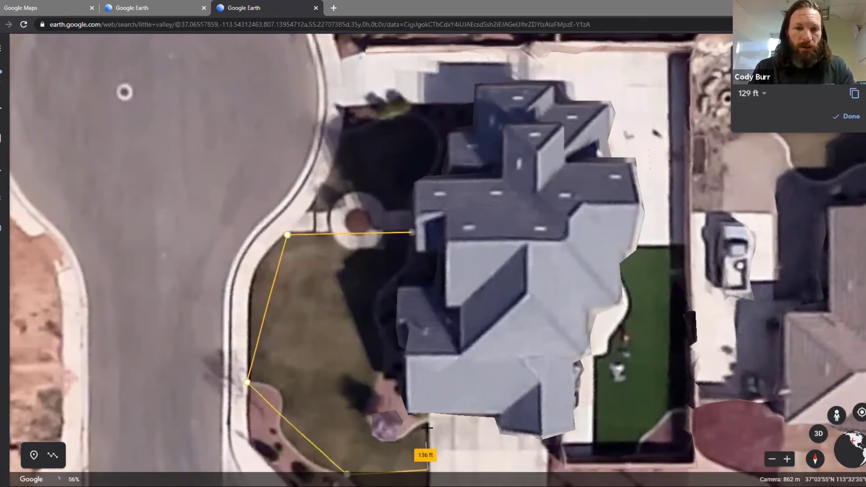
pyautogui.click(427, 431)
pyautogui.click(372, 436)
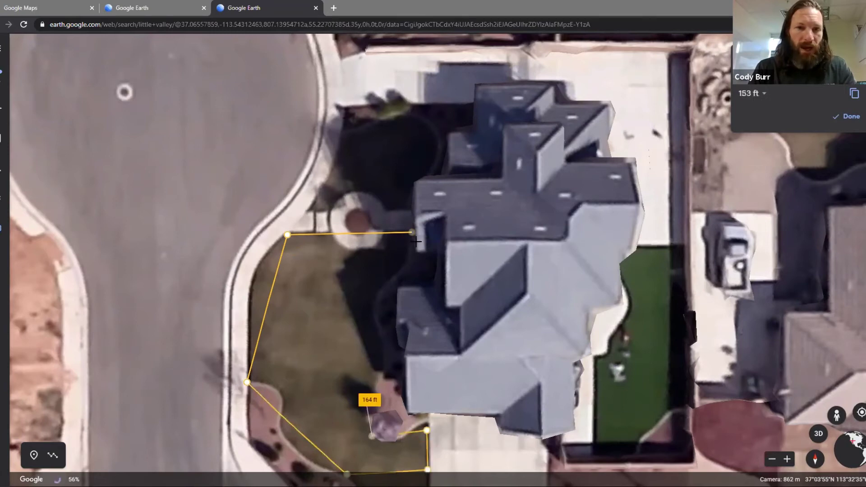
pyautogui.click(412, 232)
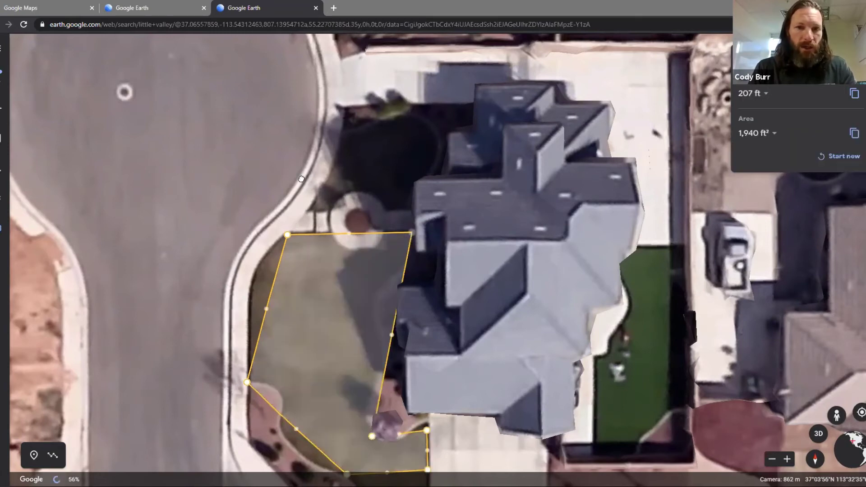
# - Drag the lower corners down to the sidewalk and bend the left edges around the planter curve
pyautogui.moveTo(292, 431); pyautogui.dragTo(321, 291)
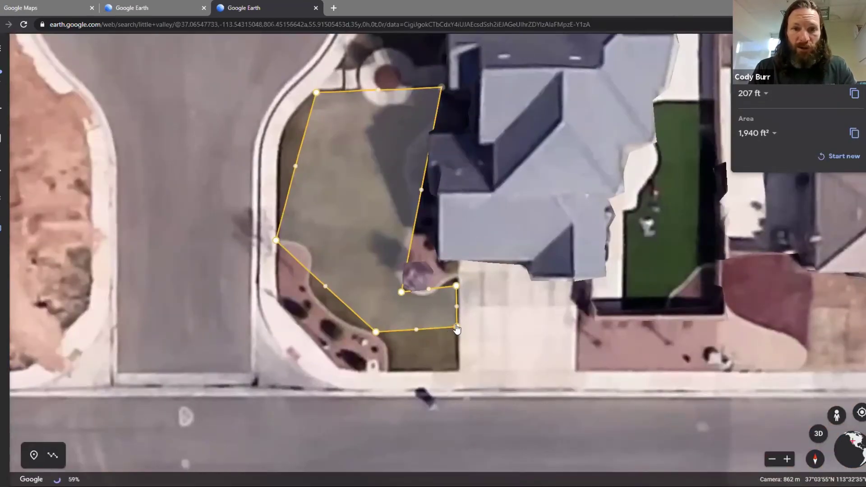
pyautogui.moveTo(456, 327); pyautogui.dragTo(460, 372)
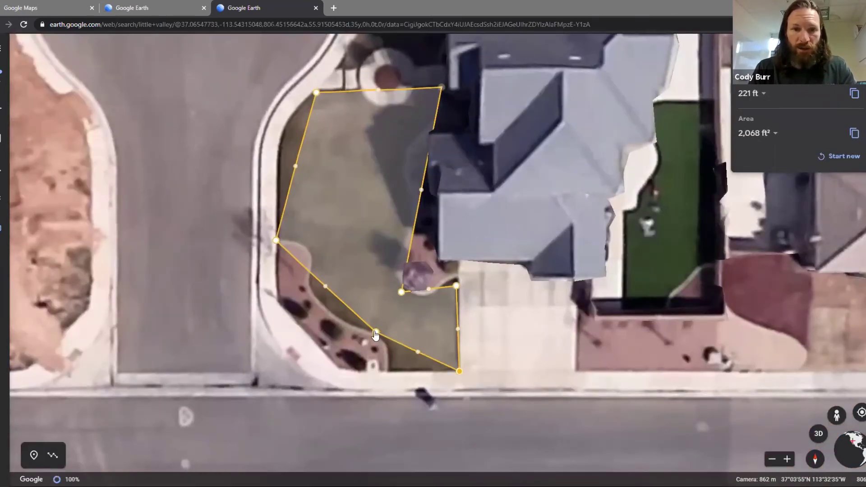
pyautogui.moveTo(375, 333); pyautogui.dragTo(388, 374)
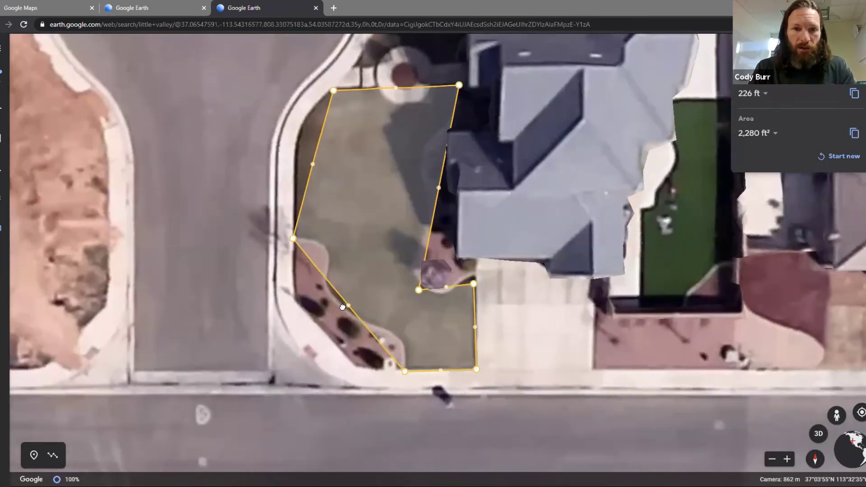
pyautogui.moveTo(348, 306); pyautogui.dragTo(343, 307)
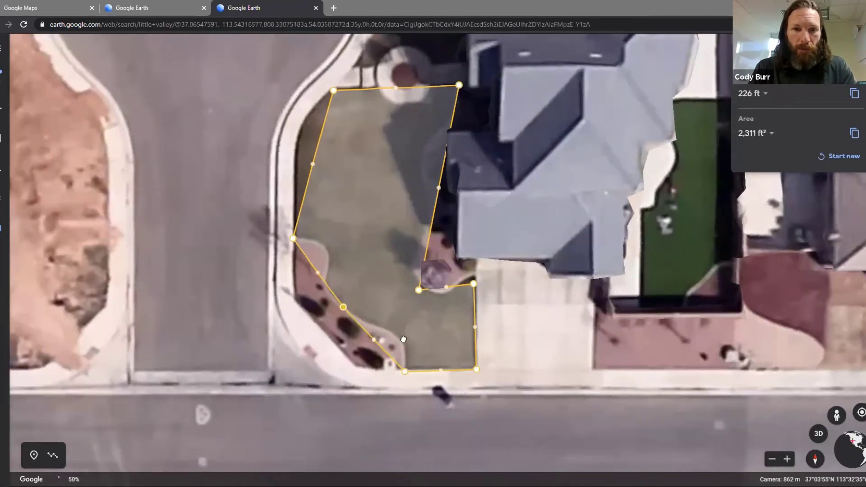
pyautogui.moveTo(403, 339); pyautogui.dragTo(402, 339)
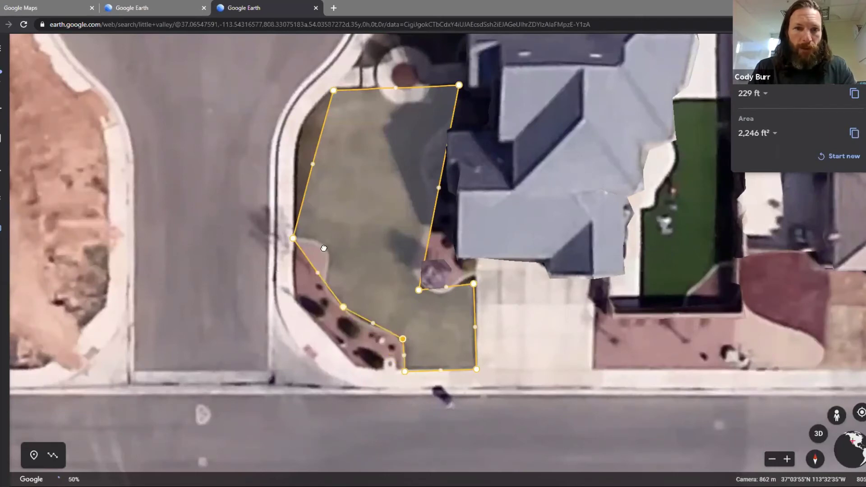
pyautogui.moveTo(318, 272); pyautogui.dragTo(323, 242)
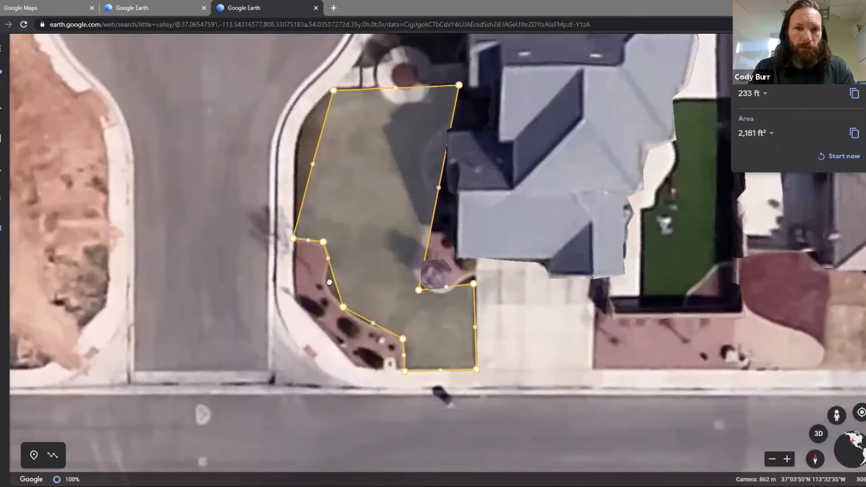
pyautogui.moveTo(330, 282)
pyautogui.mouseDown()
pyautogui.moveTo(331, 296)
pyautogui.moveTo(333, 257)
pyautogui.moveTo(326, 277)
pyautogui.mouseUp()
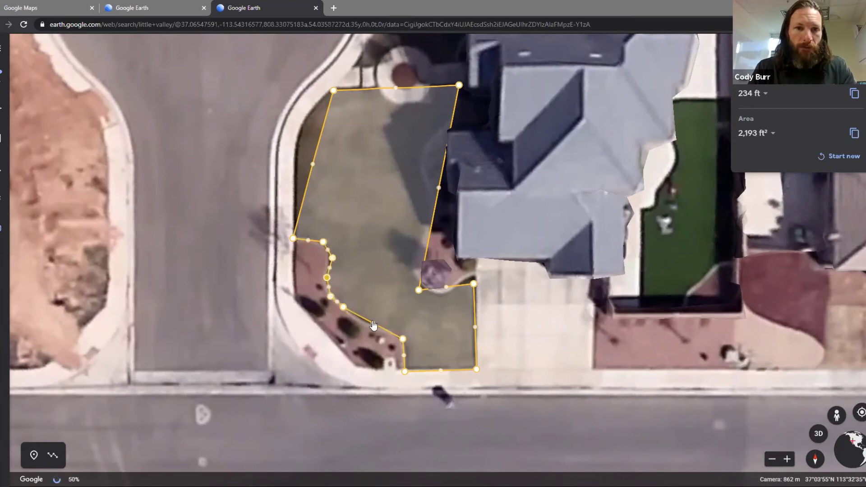
pyautogui.moveTo(374, 325); pyautogui.dragTo(366, 324)
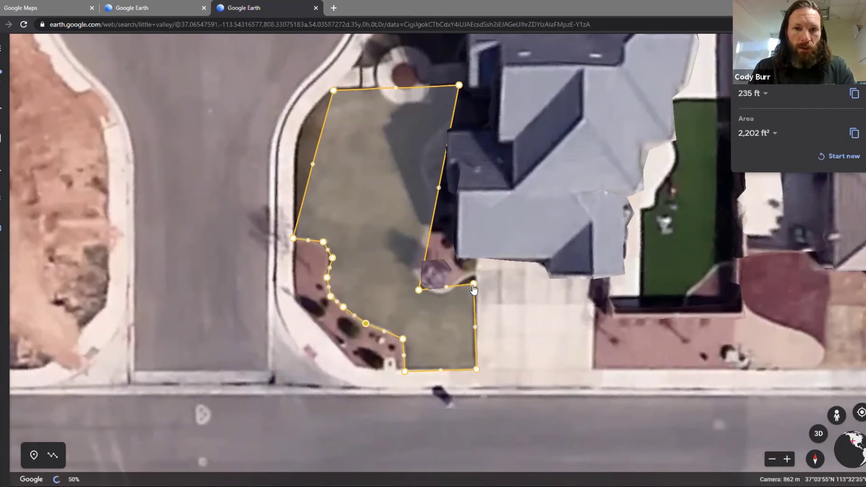
# - Fit the house-side edge around the patio and round the upper-left curb corner, reaching 243 ft and 2,215 ft²
pyautogui.moveTo(474, 284); pyautogui.dragTo(415, 280)
pyautogui.moveTo(437, 184); pyautogui.dragTo(421, 156)
pyautogui.moveTo(441, 122); pyautogui.dragTo(451, 118)
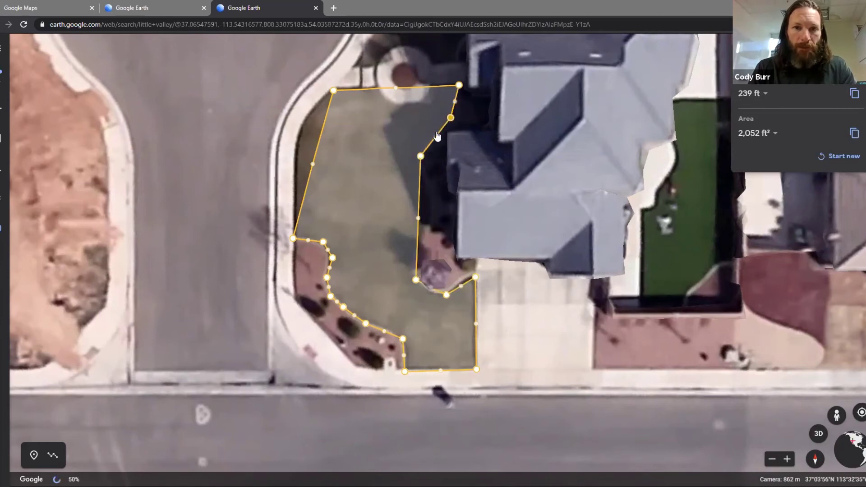
pyautogui.moveTo(419, 217); pyautogui.dragTo(430, 218)
pyautogui.moveTo(424, 253); pyautogui.dragTo(411, 259)
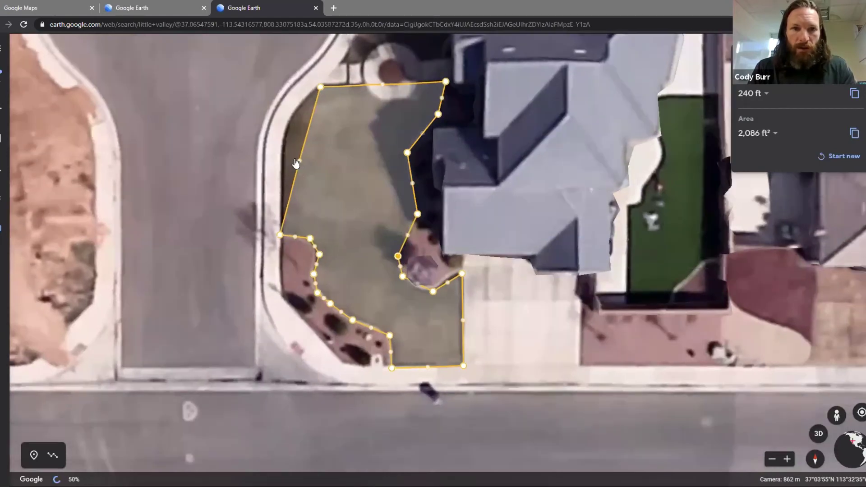
pyautogui.moveTo(296, 163); pyautogui.dragTo(280, 139)
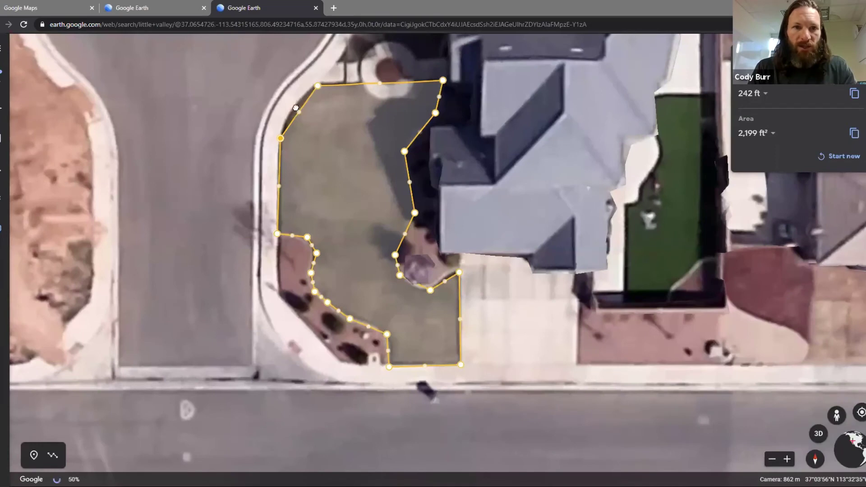
pyautogui.moveTo(296, 108); pyautogui.dragTo(293, 107)
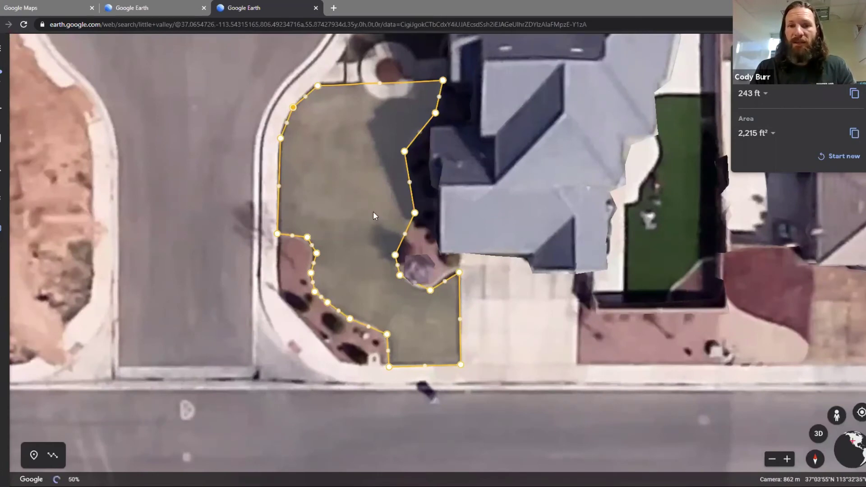
# - Clear the front lawn outline with Start new, resetting the measurement to 0 ft
pyautogui.click(844, 157)
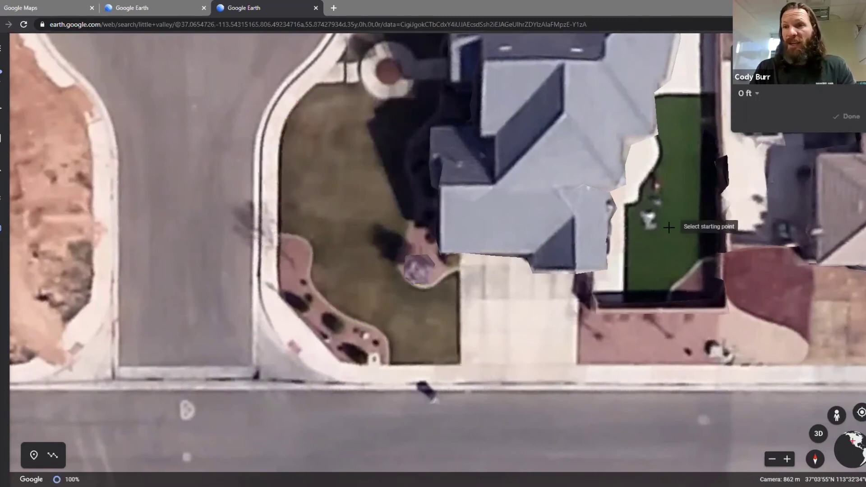
# - Place five corners around the side-yard turf strip and close the shape
pyautogui.click(720, 90)
pyautogui.click(659, 94)
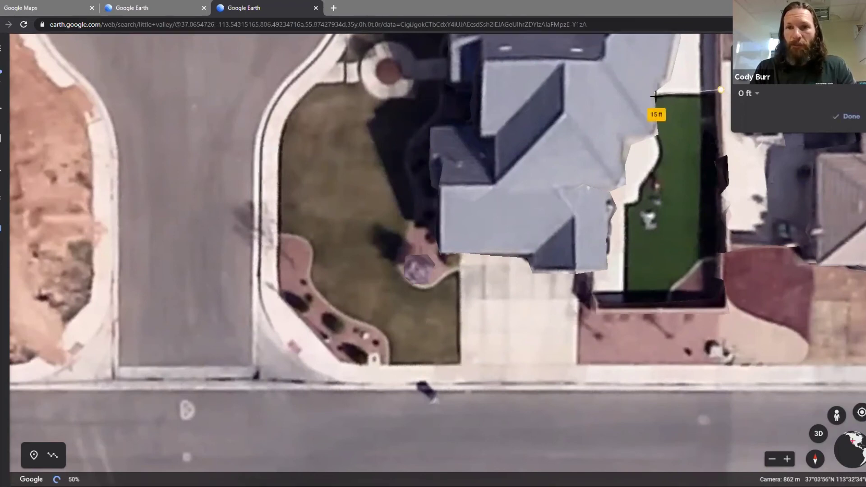
pyautogui.click(628, 307)
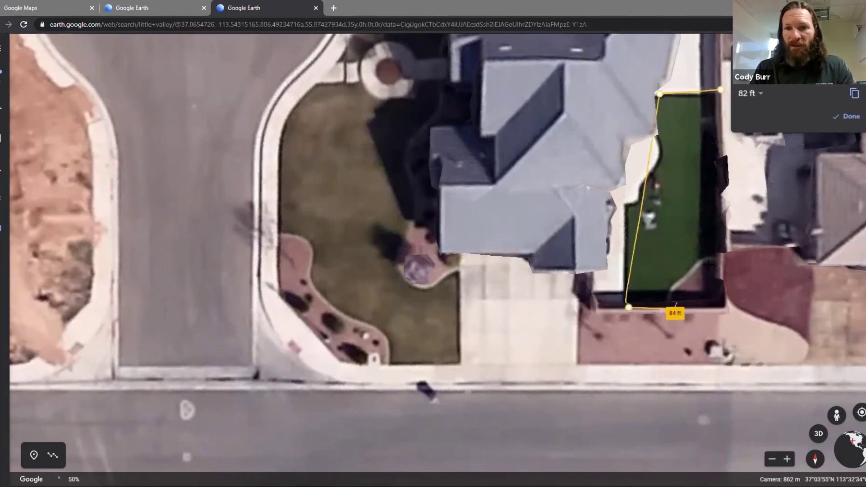
pyautogui.click(674, 309)
pyautogui.click(720, 258)
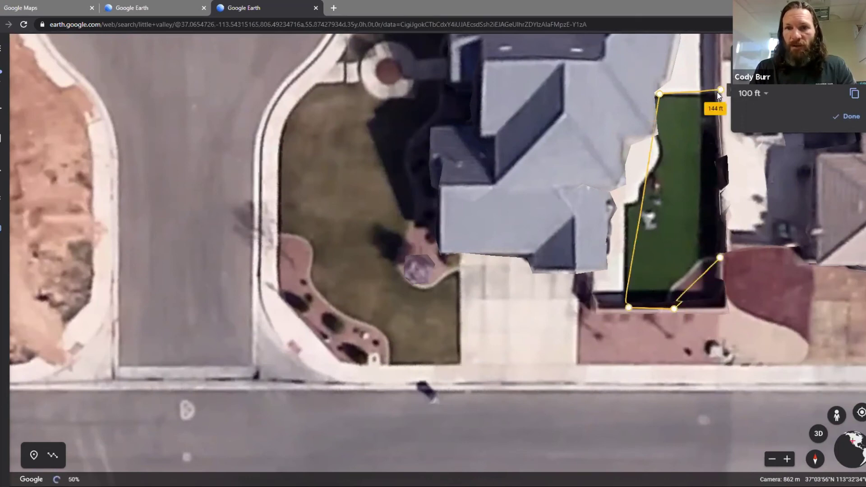
pyautogui.press('Return')
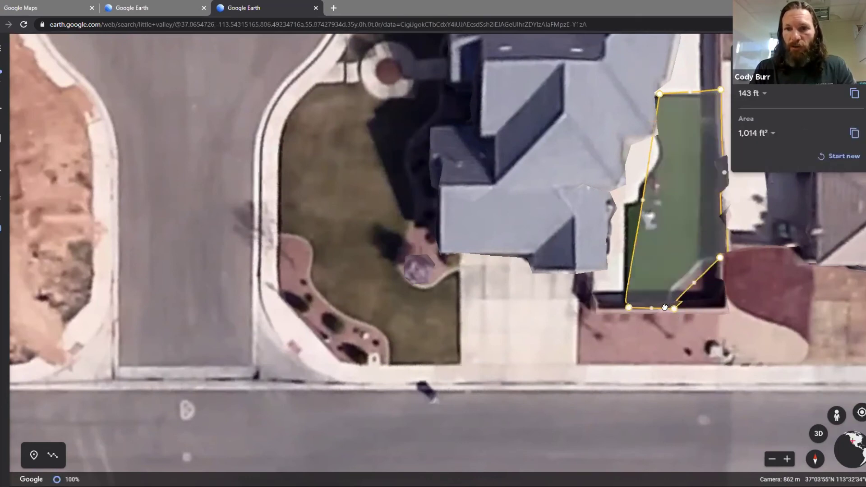
# - Reshape the turf outline's edges and corners to the border, reading 150 ft and about 1,026 ft²
pyautogui.moveTo(687, 285); pyautogui.dragTo(703, 259)
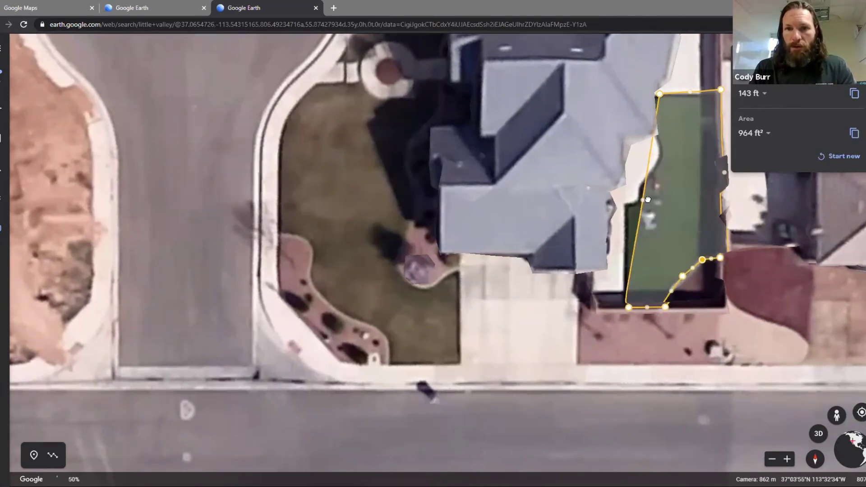
pyautogui.moveTo(643, 199); pyautogui.dragTo(624, 207)
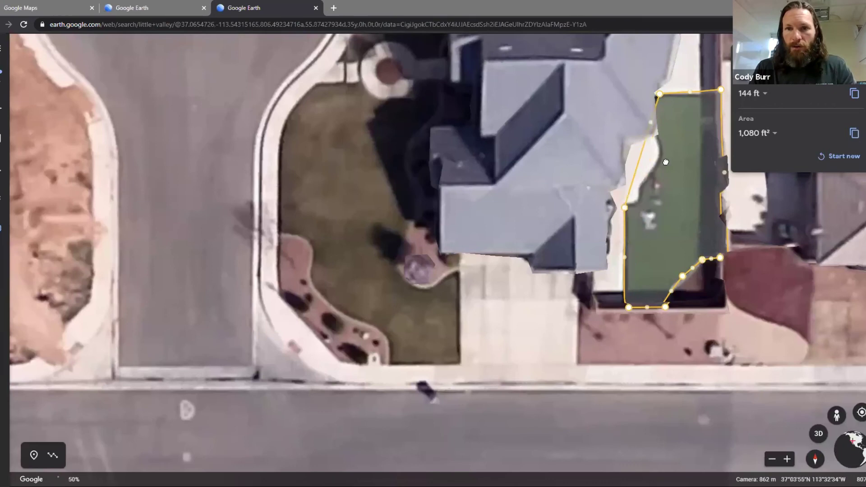
pyautogui.moveTo(663, 162); pyautogui.dragTo(659, 161)
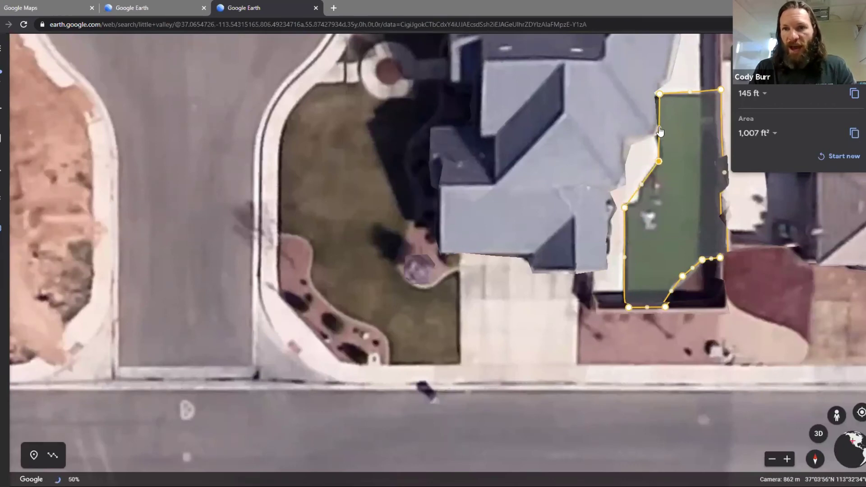
pyautogui.moveTo(659, 94); pyautogui.dragTo(650, 96)
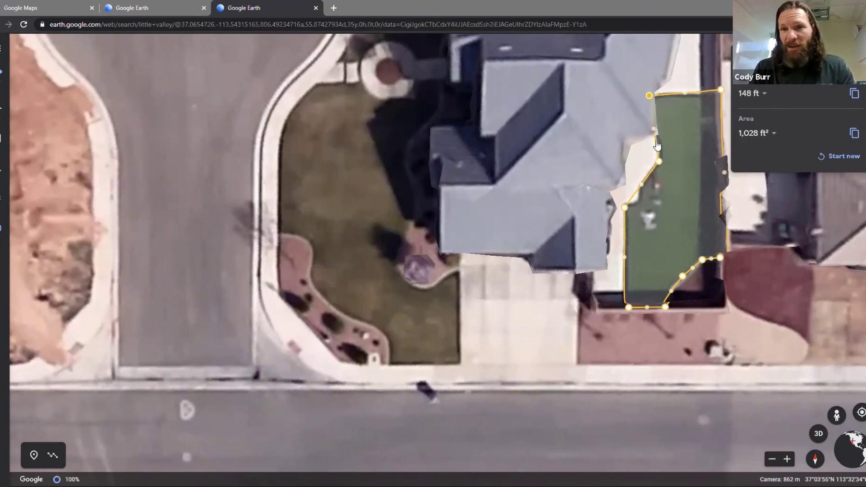
pyautogui.moveTo(657, 145); pyautogui.dragTo(660, 143)
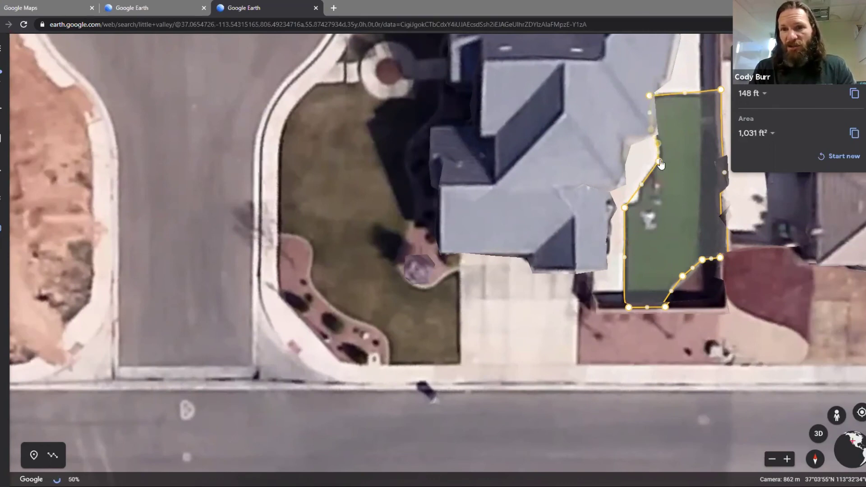
pyautogui.click(642, 183)
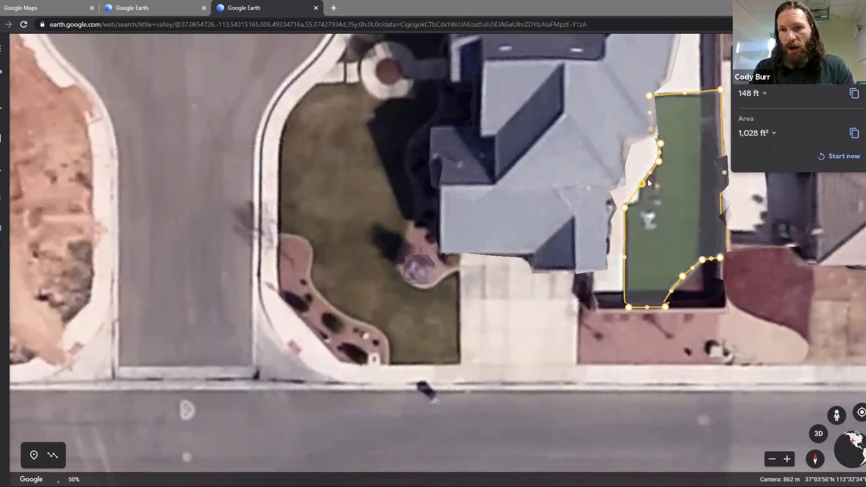
pyautogui.moveTo(633, 196)
pyautogui.mouseDown()
pyautogui.moveTo(637, 205)
pyautogui.moveTo(640, 187)
pyautogui.mouseUp()
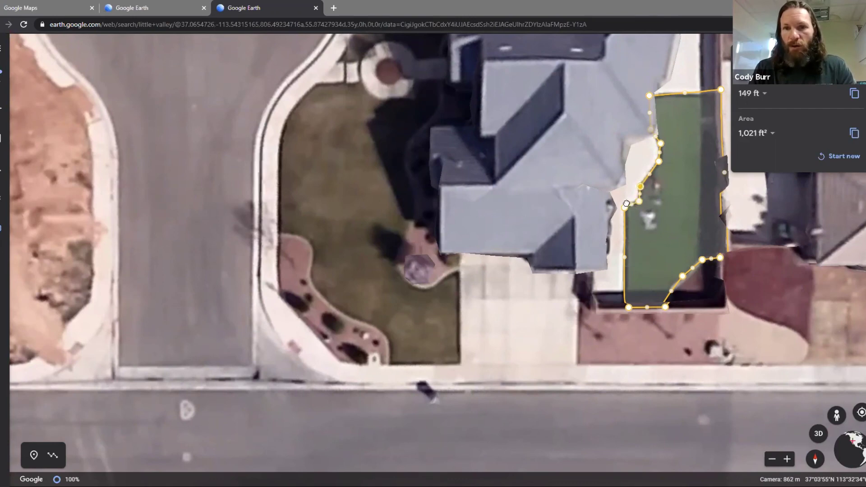
pyautogui.moveTo(622, 204); pyautogui.dragTo(623, 203)
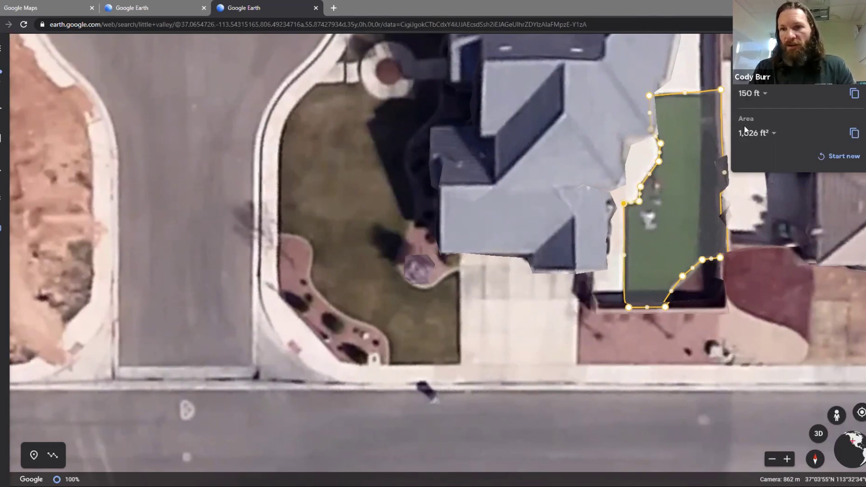